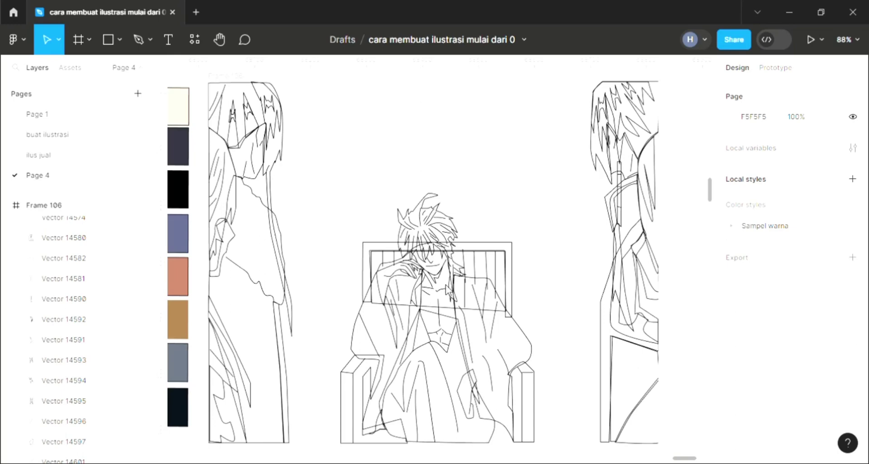
- Give the man's hair a light grey D9D9D9 fill and send it behind the other lines in Frame 106
left_click(429, 208)
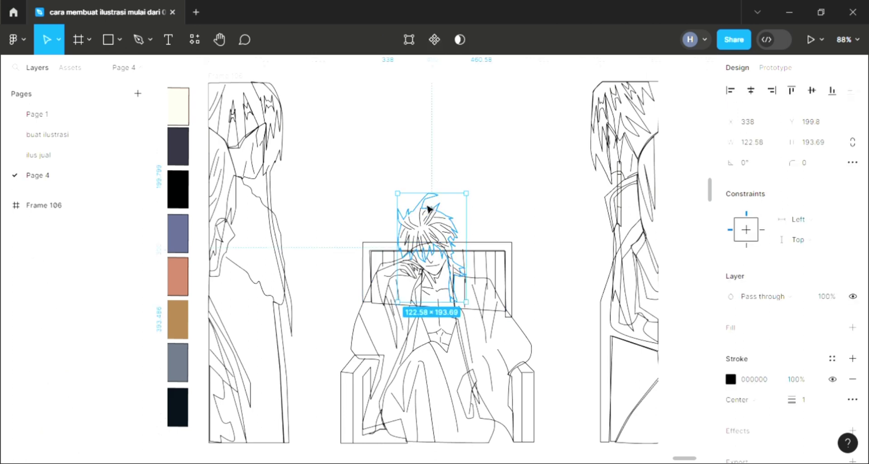
left_click(852, 329)
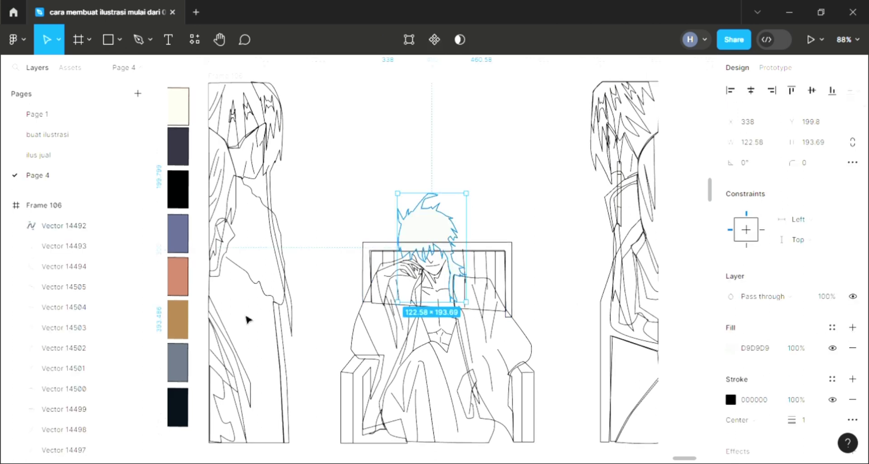
key("ctrl+shift+[")
scroll(430, 282, "up", 2)
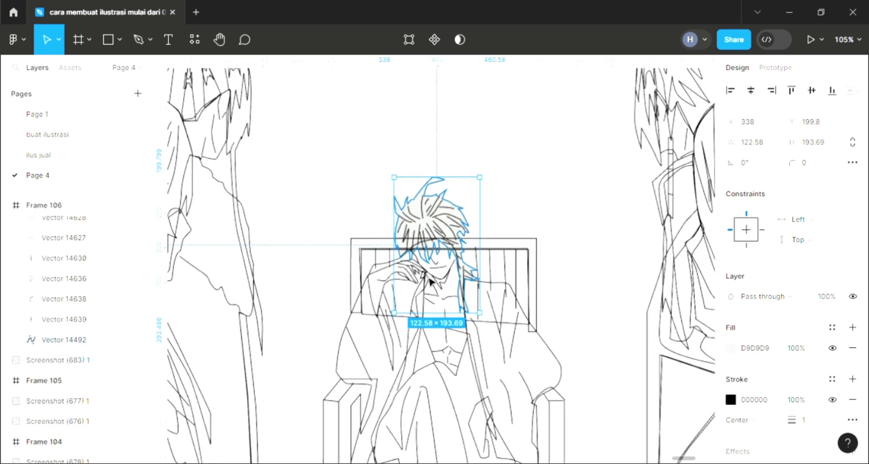
scroll(430, 282, "up", 1)
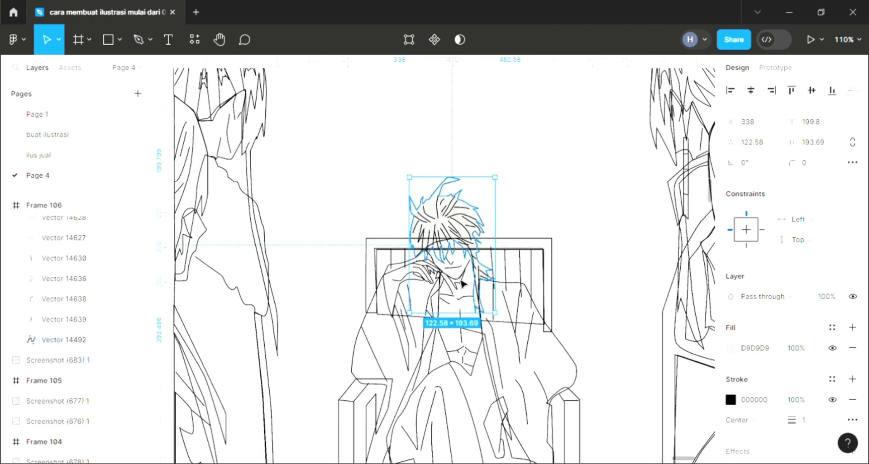
left_click(473, 278)
left_click(511, 234)
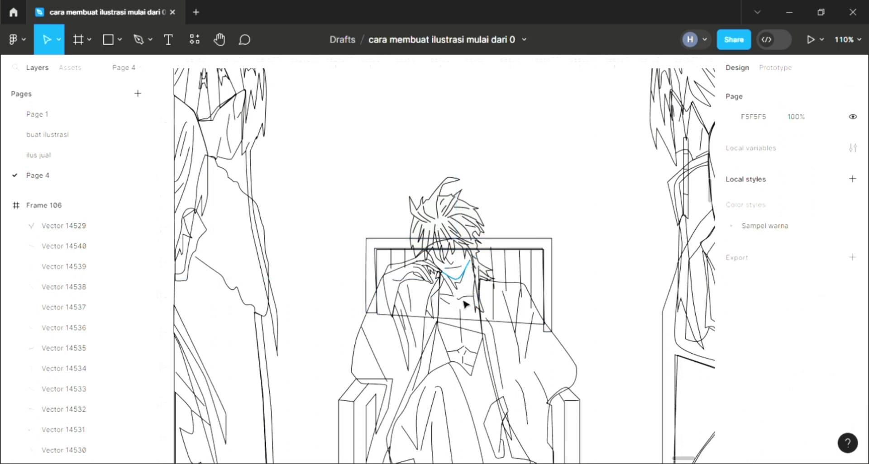
- Fill the man's mouth shape with black sampled from the swatch palette
left_click(64, 226)
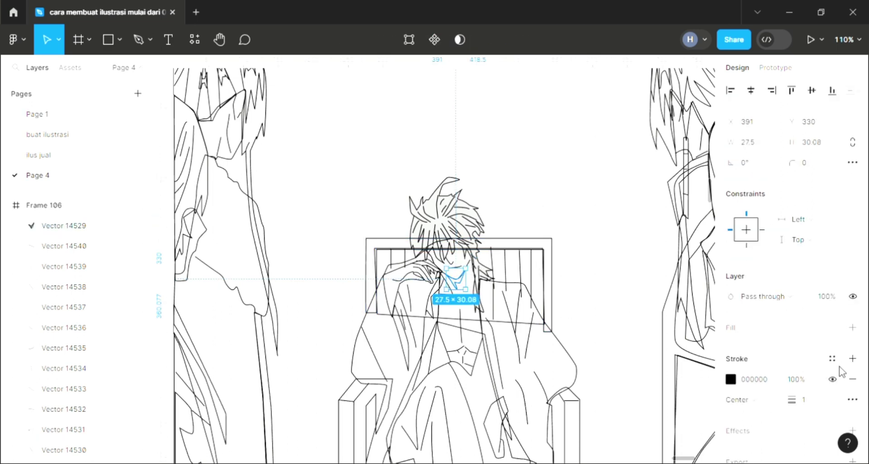
left_click(853, 327)
scroll(485, 306, "down", 3)
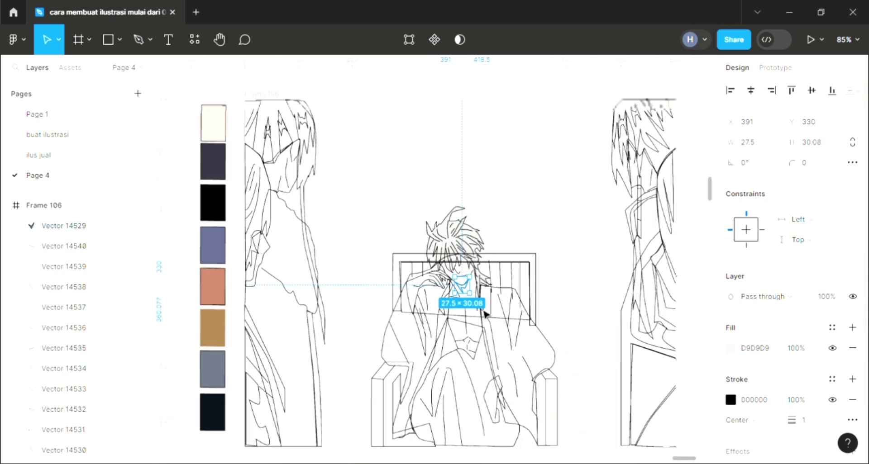
key("i")
left_click(222, 218)
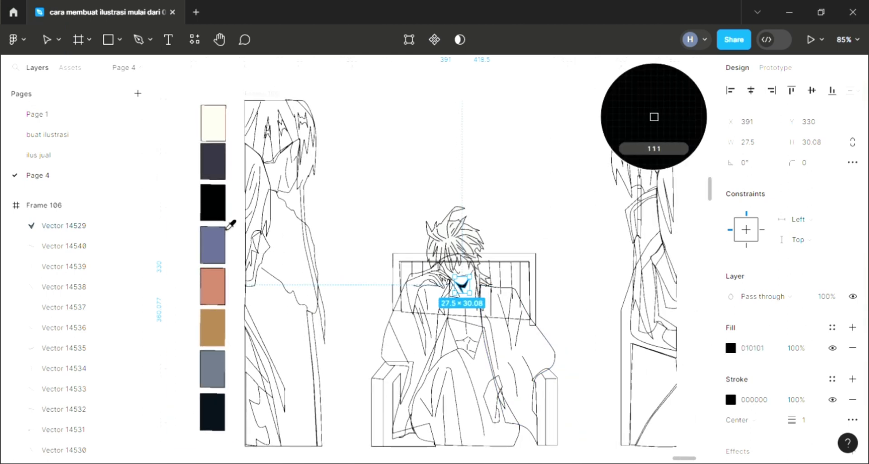
scroll(470, 318, "up", 3)
scroll(498, 235, "up", 2)
key("Escape")
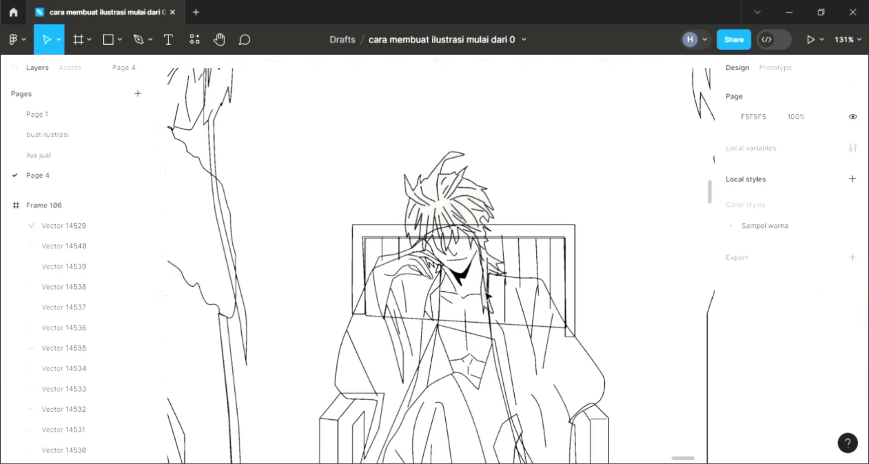
- Fill the face, neck and chest shape with the cream FFE2D3 skin swatch
left_click(493, 366)
left_click(852, 327)
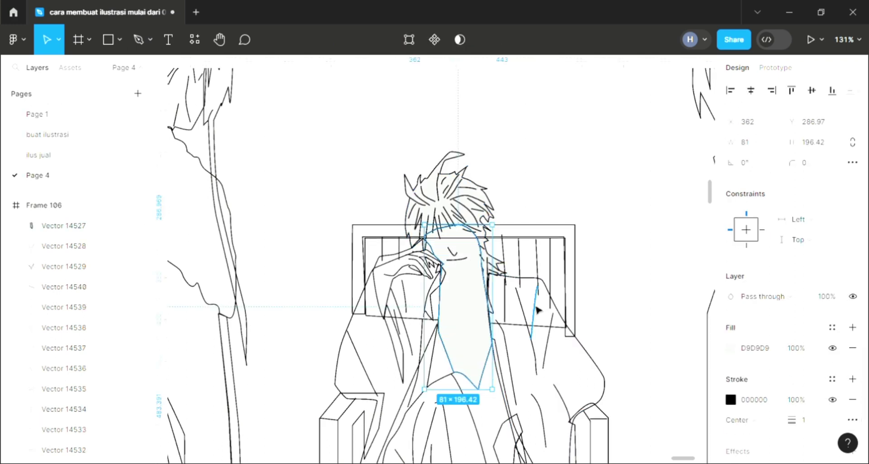
scroll(537, 306, "down", 2)
scroll(492, 283, "down", 1)
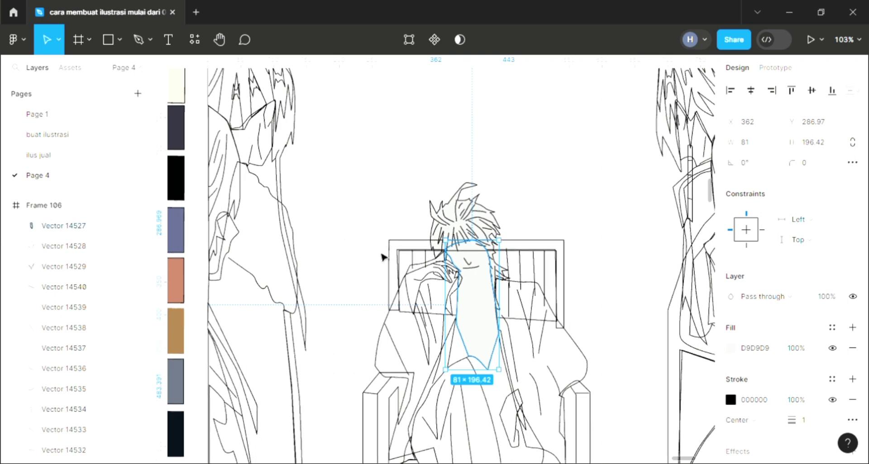
key("i")
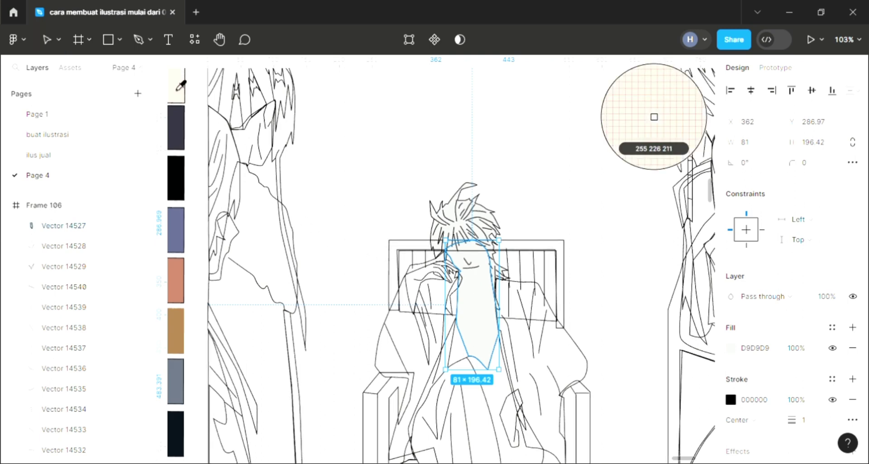
left_click(178, 98)
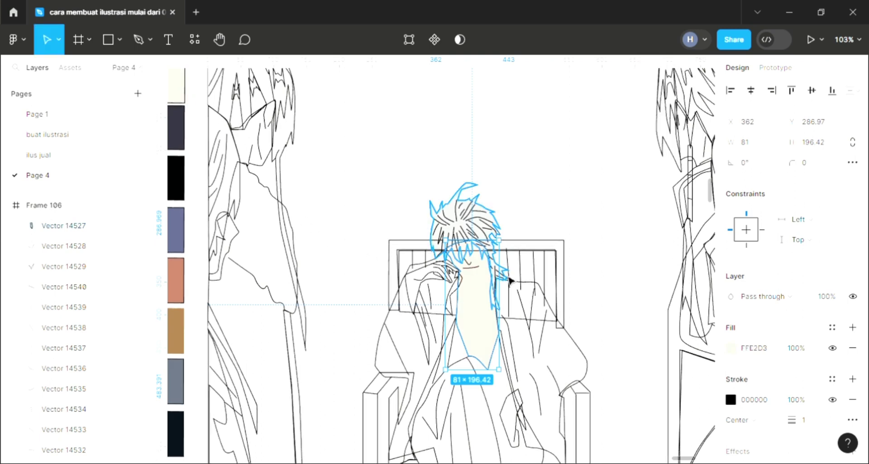
key("Escape")
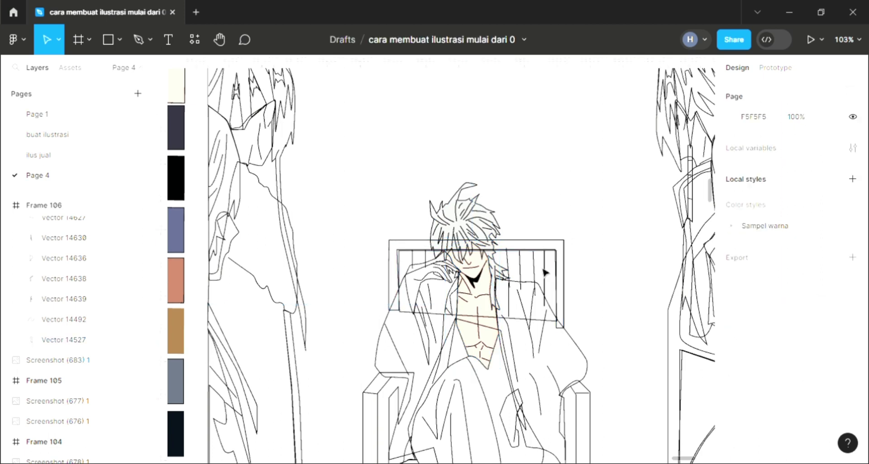
scroll(461, 286, "down", 1)
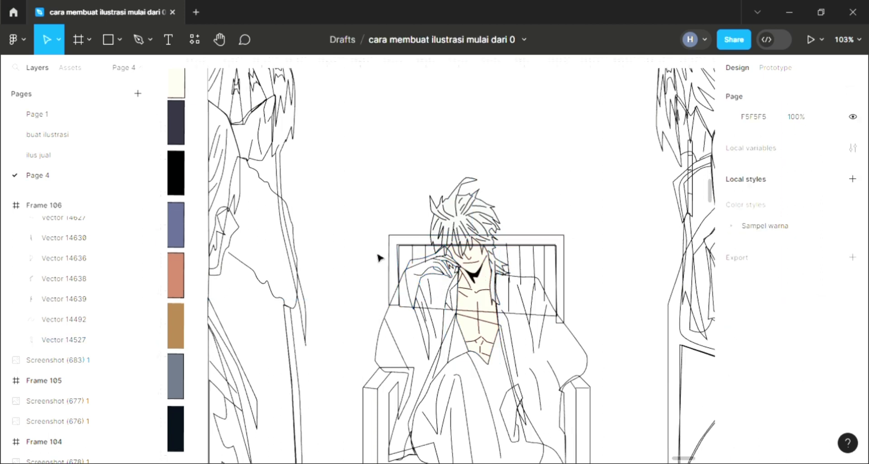
- Fill the raised hand with cream FFE2D3 and move it three layers lower
left_click(435, 271)
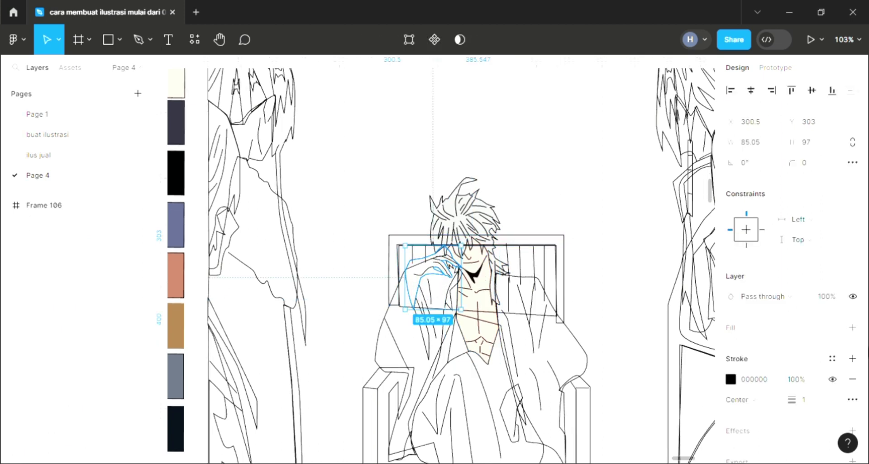
left_click(852, 328)
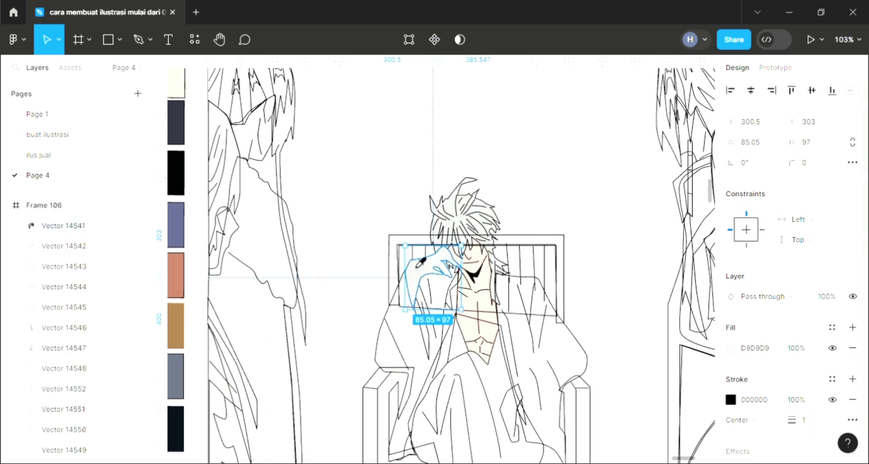
key("i")
left_click(485, 296)
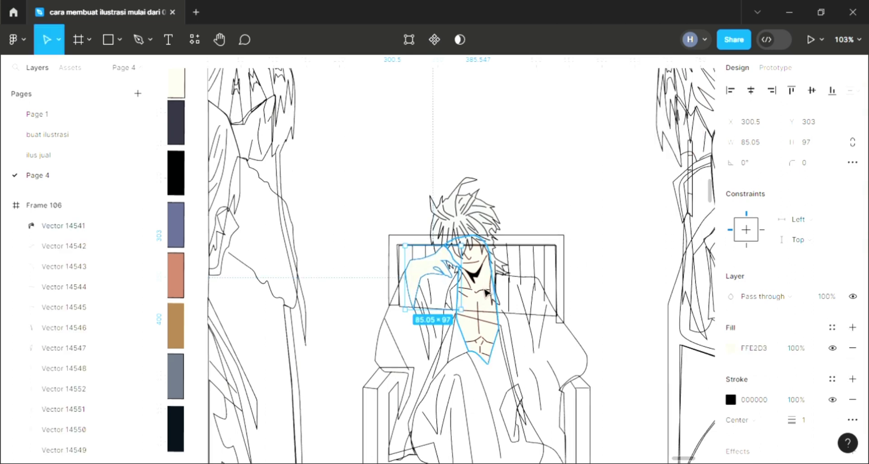
key("ctrl+bracketleft")
key("ctrl+bracketleft")
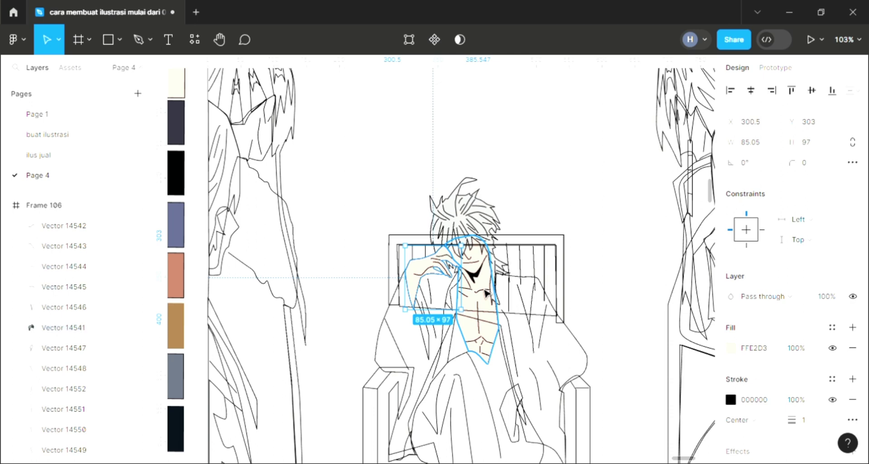
key("ctrl+bracketleft")
key("ctrl+bracketleft")
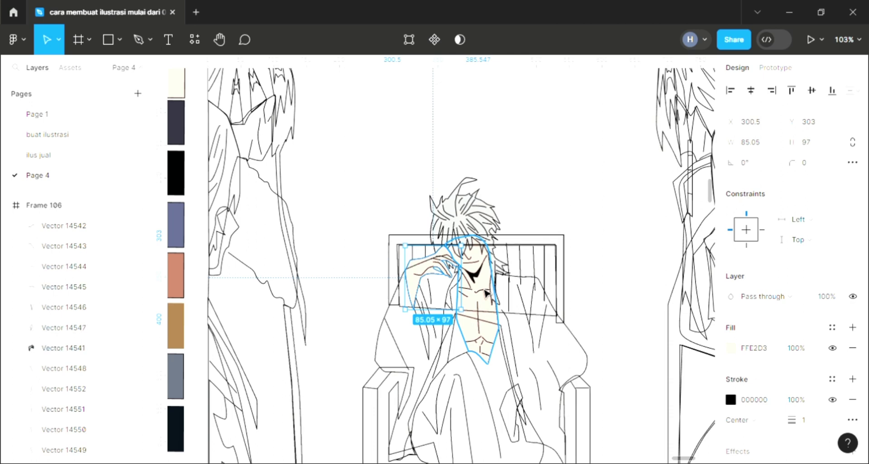
key("ctrl+bracketleft")
left_click(562, 139)
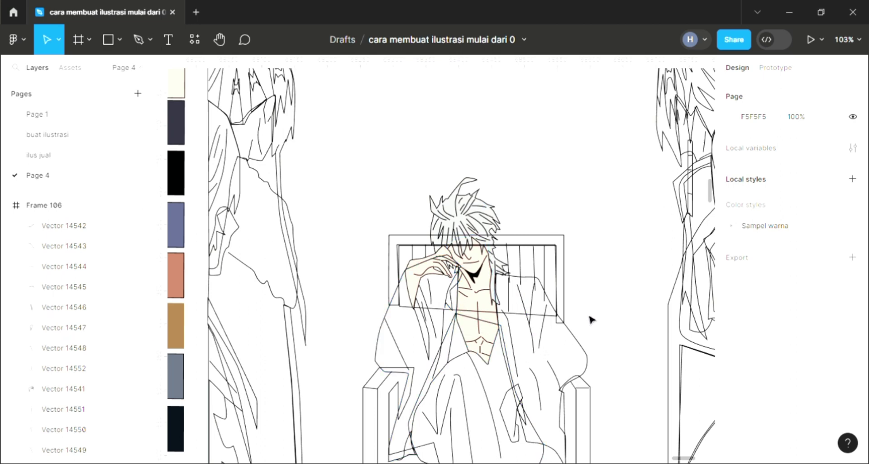
- Fill the right robe panel with the dark 31303D swatch and send it to the back
left_click(590, 370)
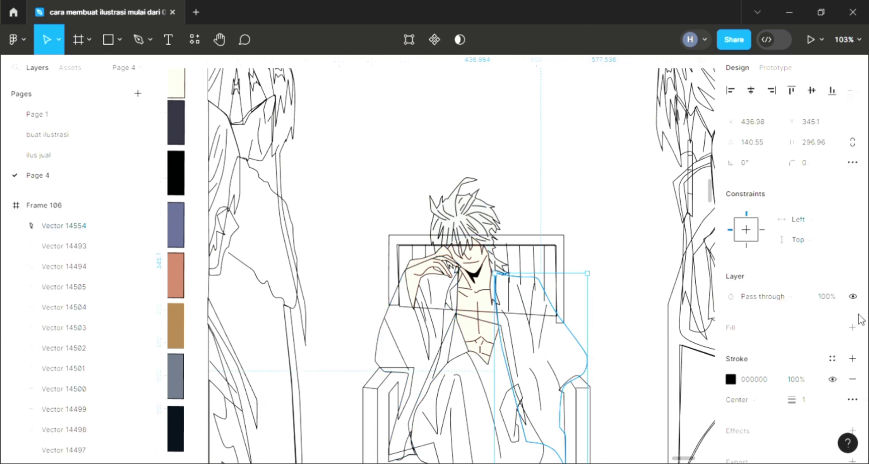
left_click(853, 327)
key("i")
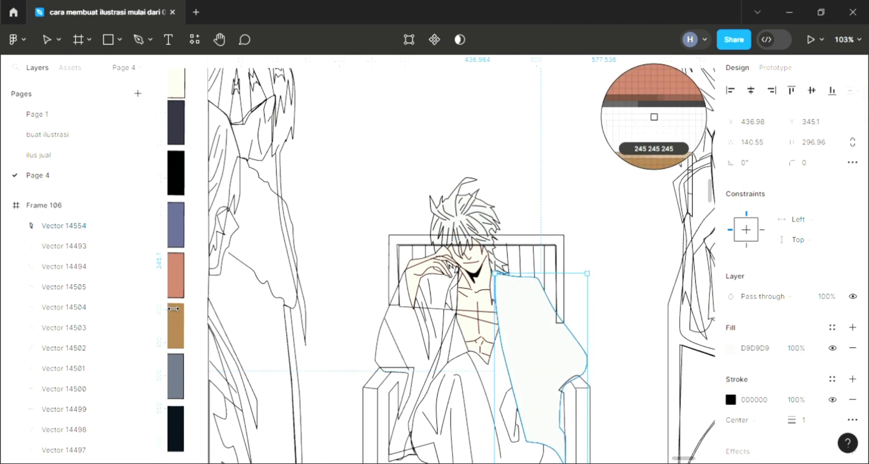
left_click(176, 123)
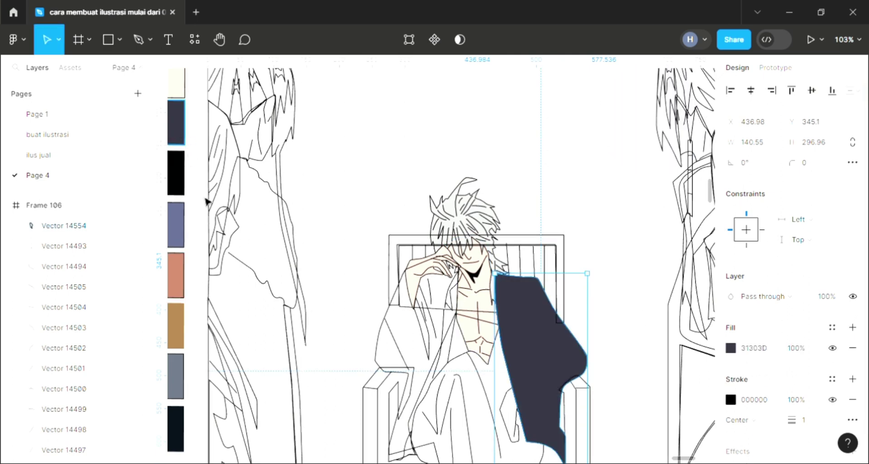
key("ctrl+[")
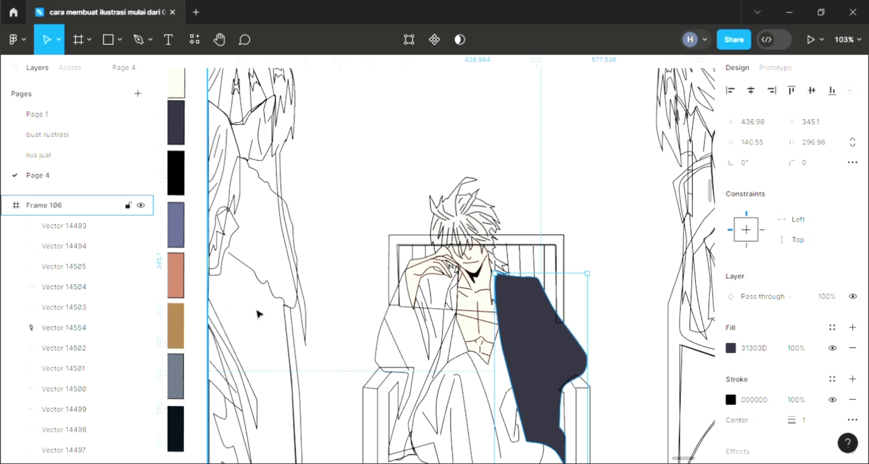
key("ctrl+[")
key("ctrl+[")
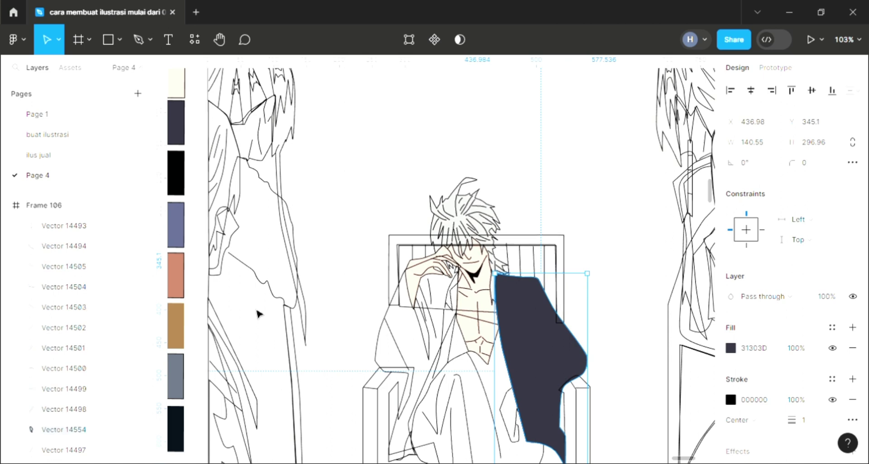
key("ctrl+shift+[")
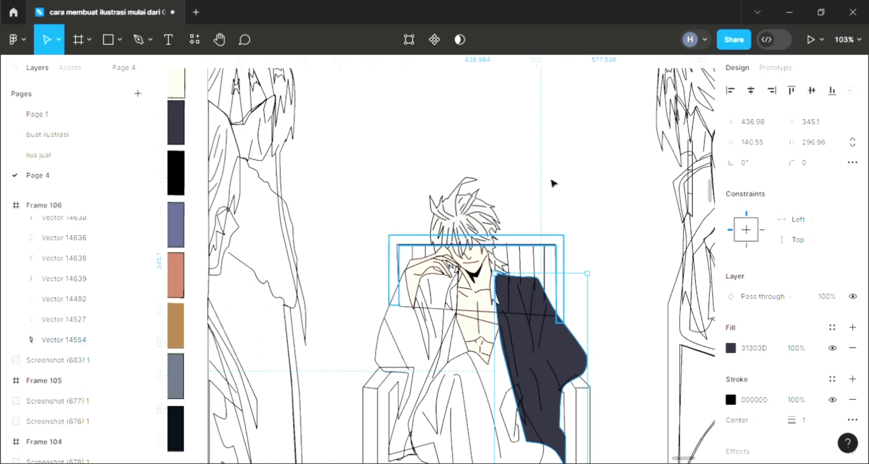
left_click(553, 184)
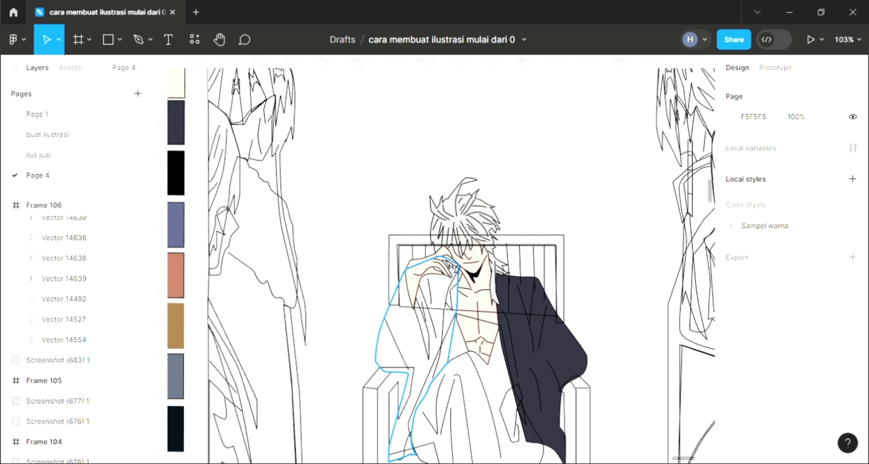
- Fill the left robe panel with the same dark 31303D, placed behind the hand
left_click(407, 271)
left_click(853, 327)
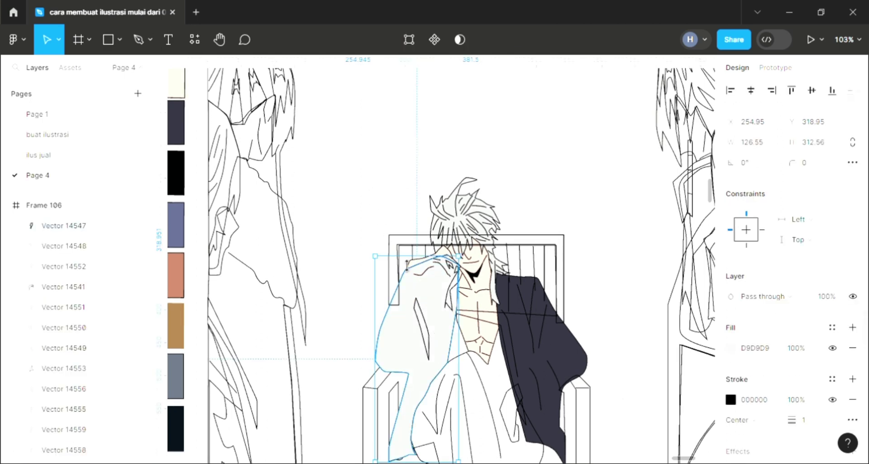
key("ctrl+shift+bracketleft")
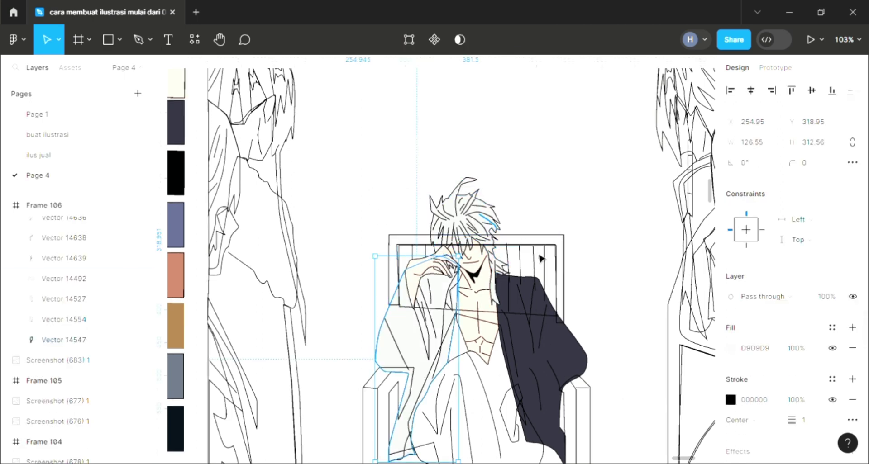
key("i")
left_click(589, 326)
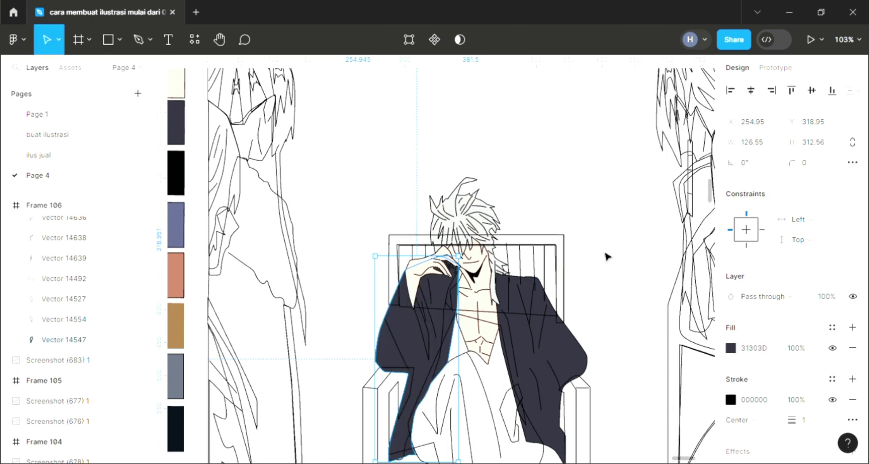
key("Escape")
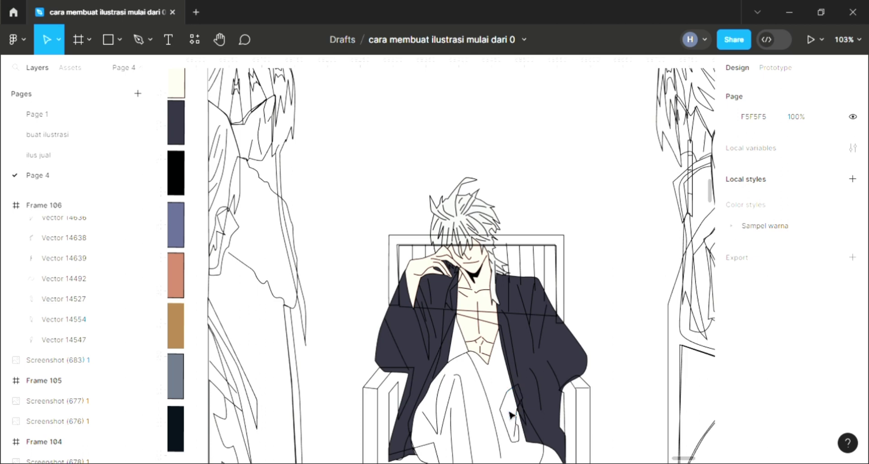
- Give the small hand on the man's lap a cream FFE2D3 skin fill
left_click(520, 423)
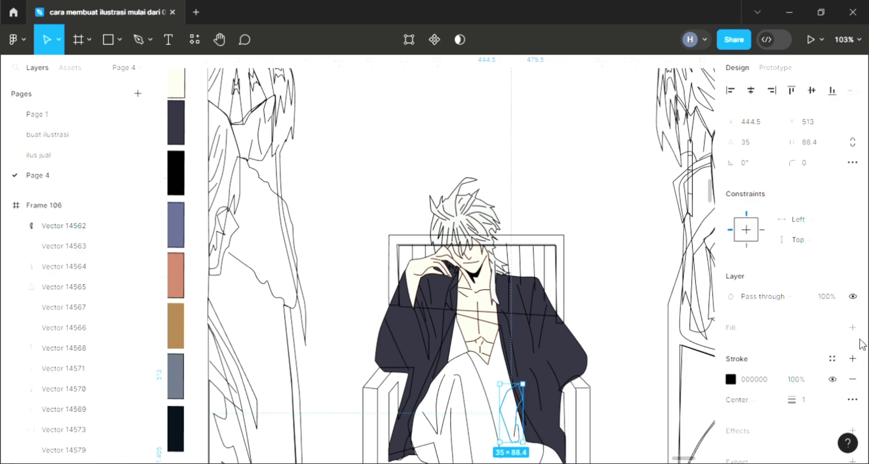
left_click(852, 327)
key("i")
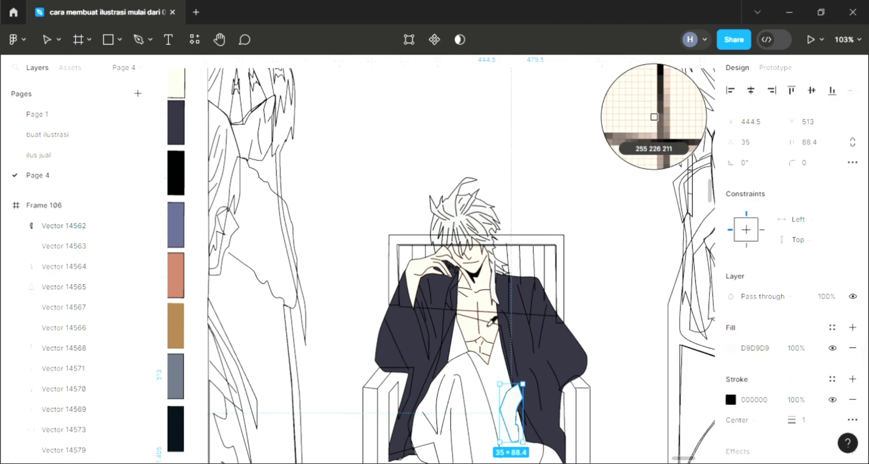
key("Escape")
key("Escape")
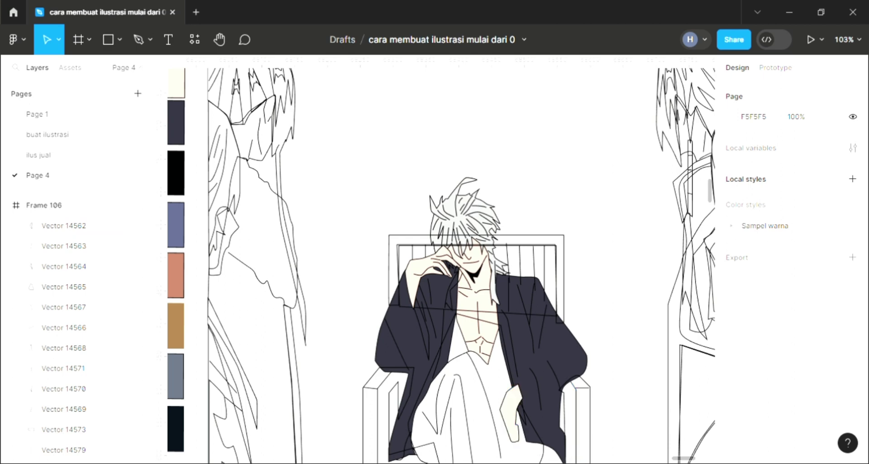
- Fill the inner garment and legs with dark grey 454451, one layer behind the jacket
left_click(545, 461)
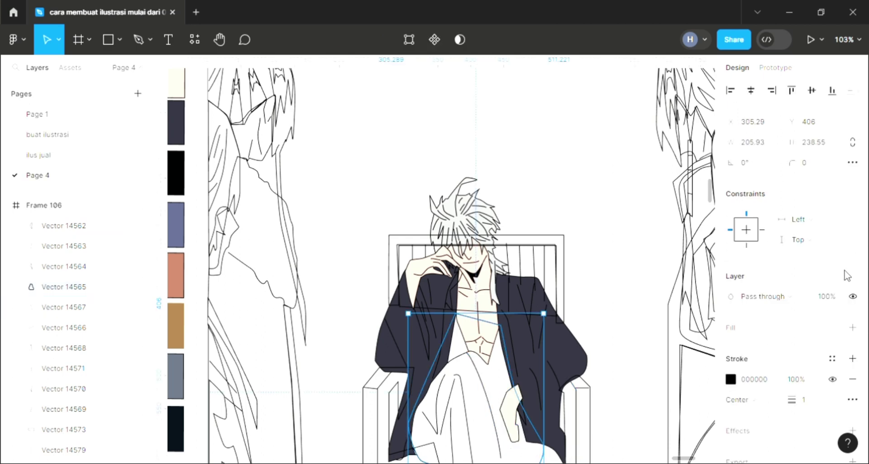
left_click(852, 328)
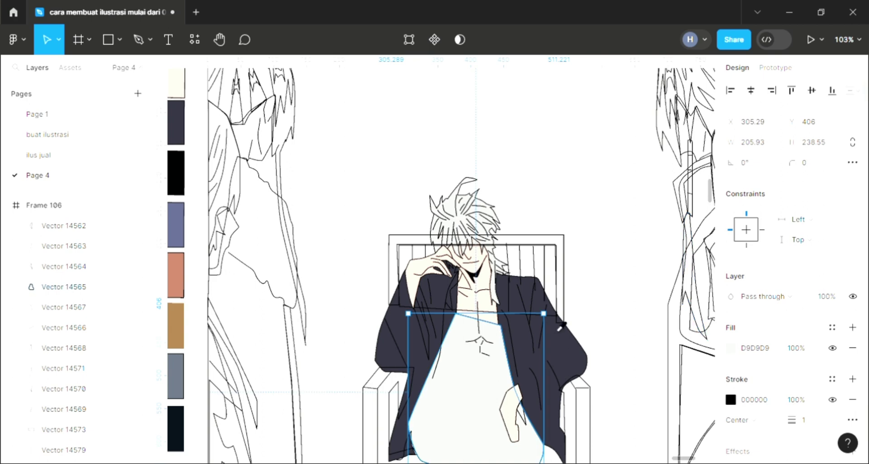
key("i")
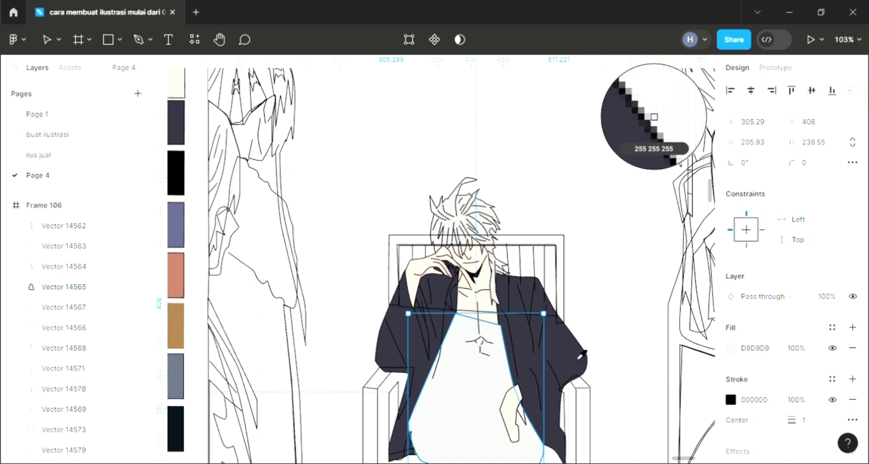
left_click(581, 355)
left_click(730, 348)
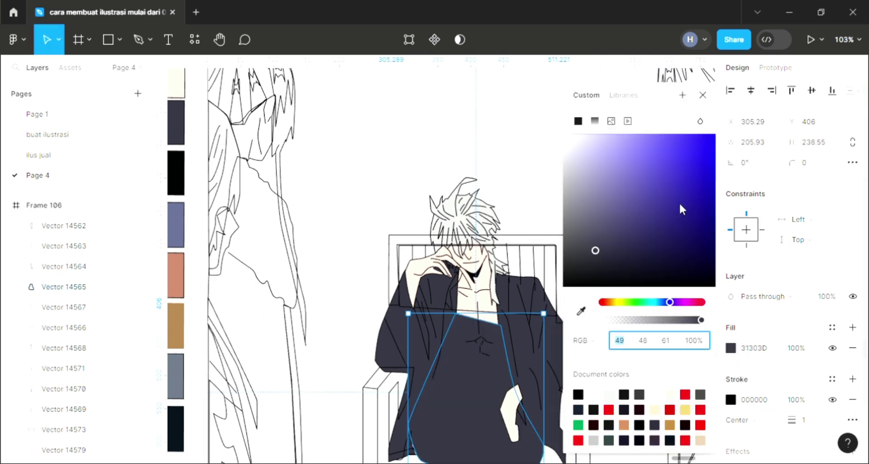
left_click(587, 238)
left_click(702, 95)
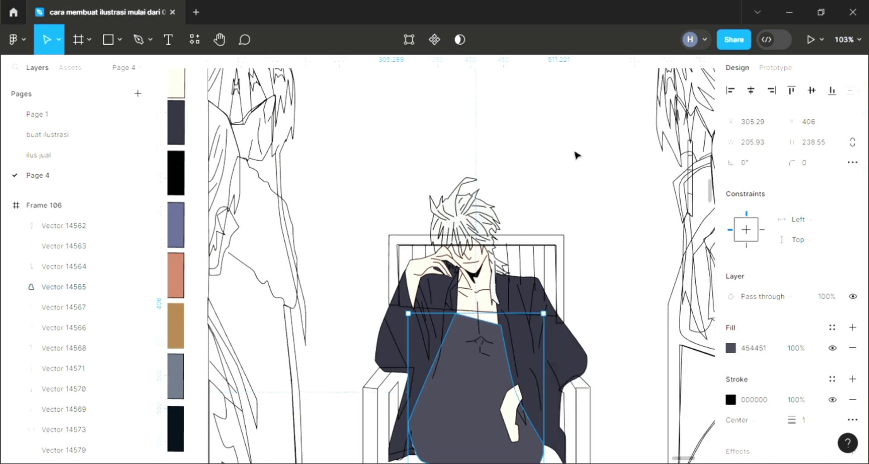
key("ctrl+[")
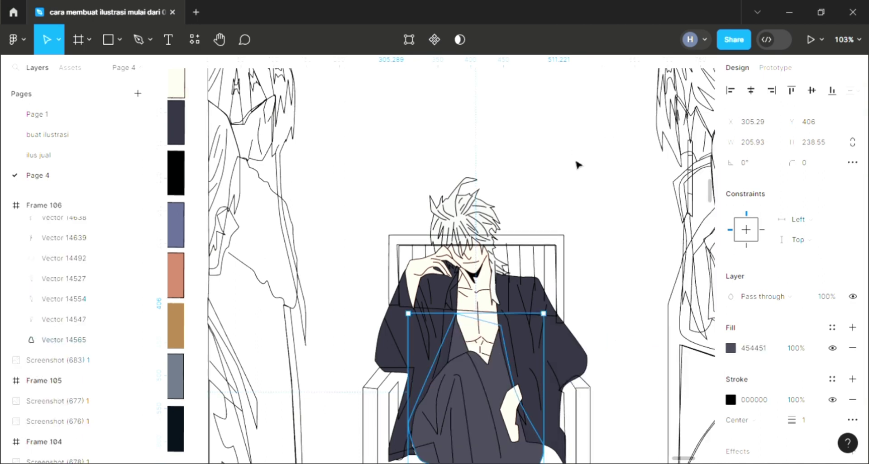
left_click(576, 165)
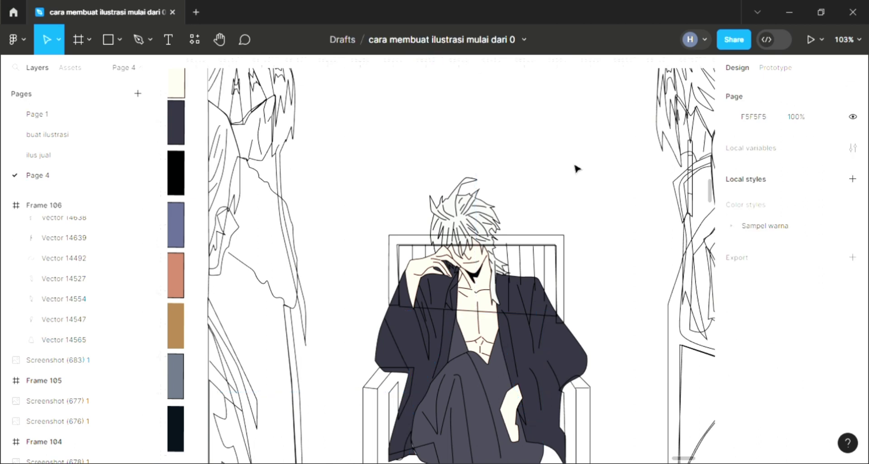
- Fill the chair's right arm with brown 8A653B, darkened from the tan swatch
left_click(589, 451)
left_click(853, 328)
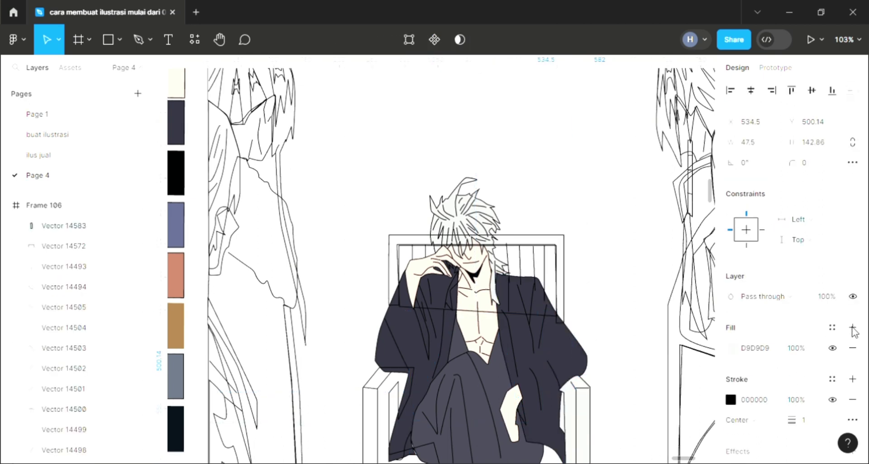
key("i")
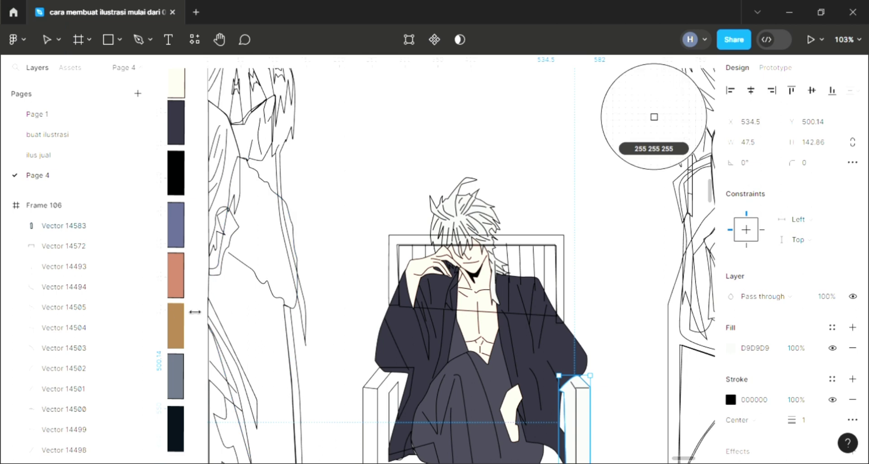
left_click(190, 335)
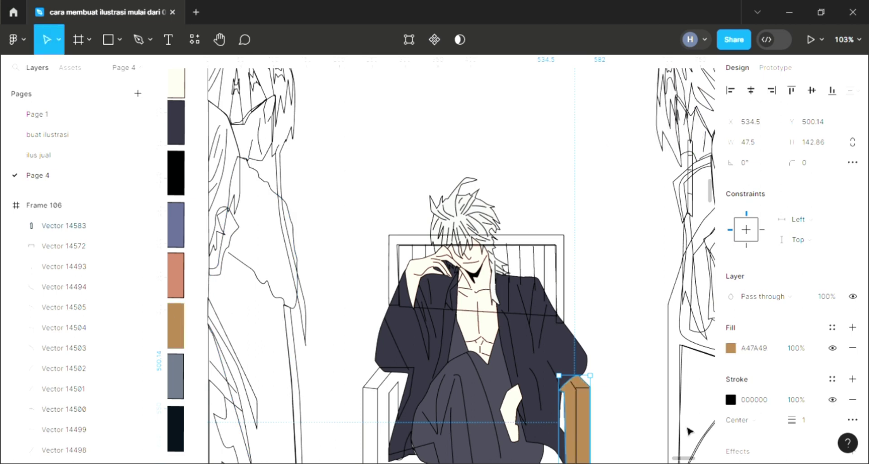
left_click(731, 348)
left_click(654, 214)
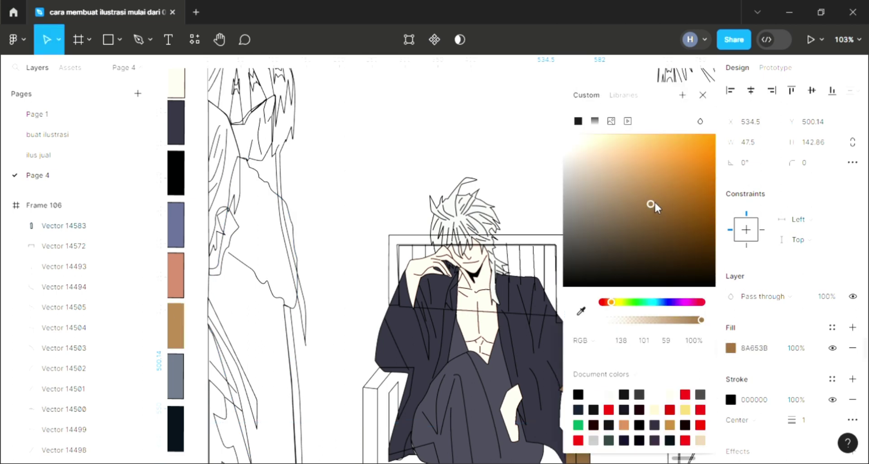
left_click(702, 96)
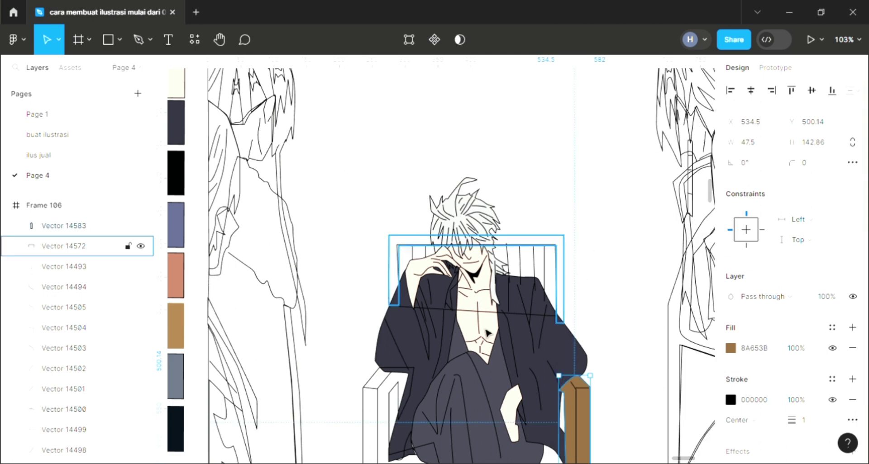
- Fill the chair's left arm with the same brown 8A653B
left_click(368, 396)
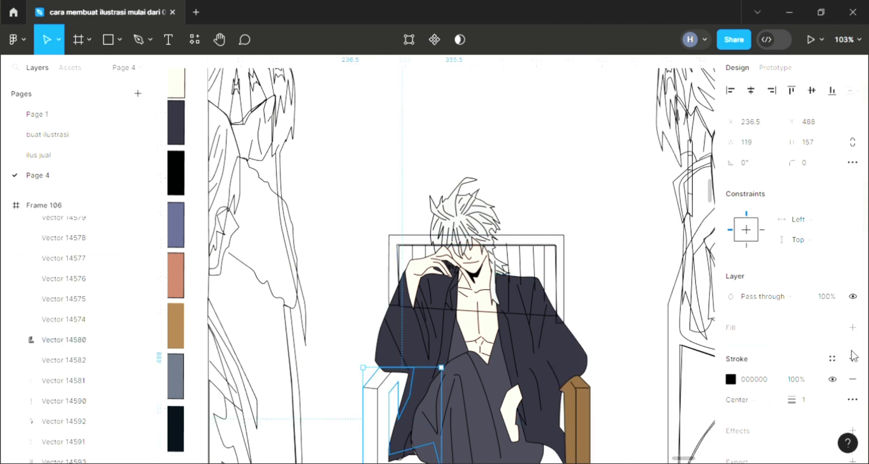
left_click(853, 328)
scroll(636, 335, "down", 2)
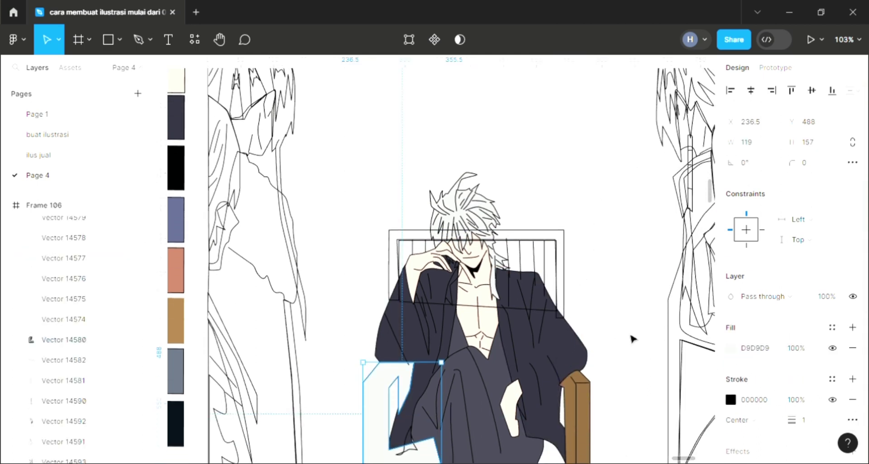
key("i")
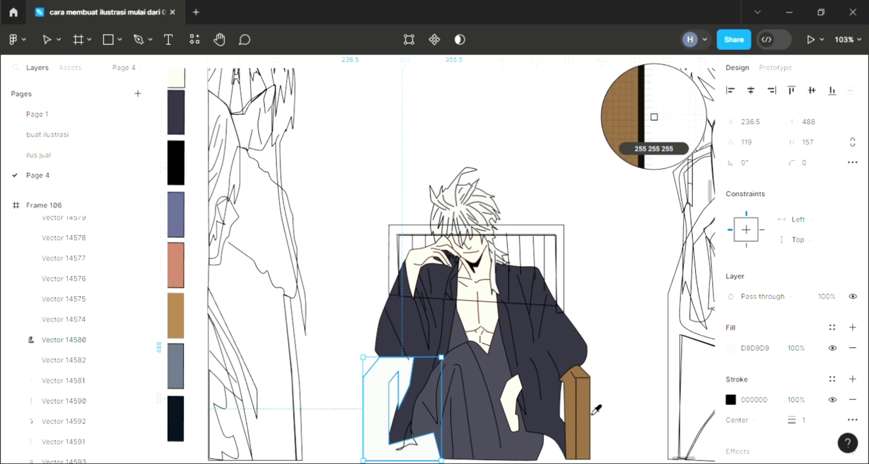
left_click(586, 407)
left_click(621, 339)
scroll(621, 338, "up", 1)
scroll(621, 339, "up", 1)
scroll(599, 247, "up", 1)
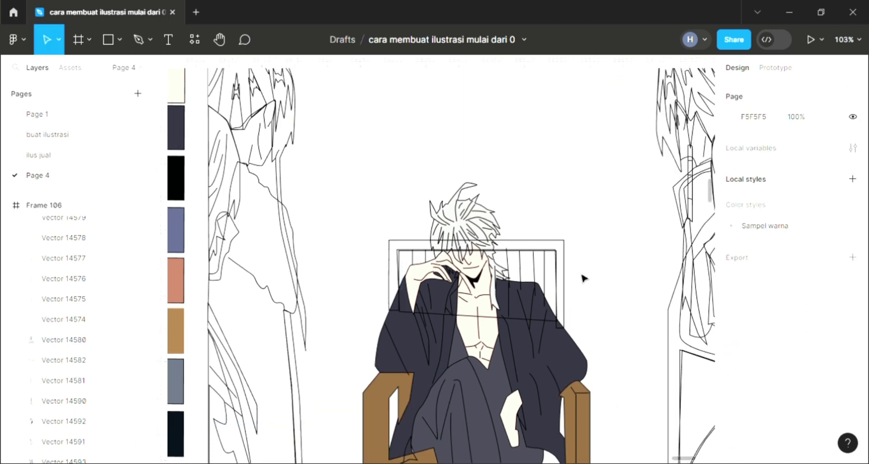
- Fill the chair back's outer frame with brown 8A653B
left_click(564, 252)
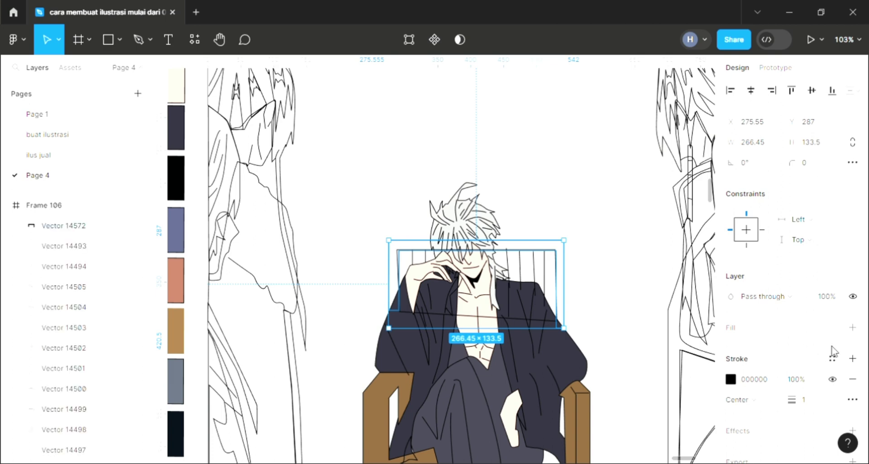
left_click(853, 328)
key("i")
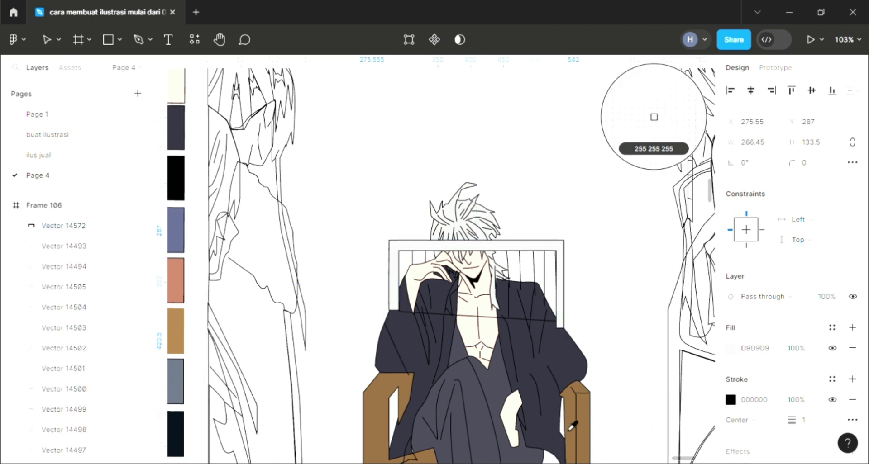
left_click(584, 428)
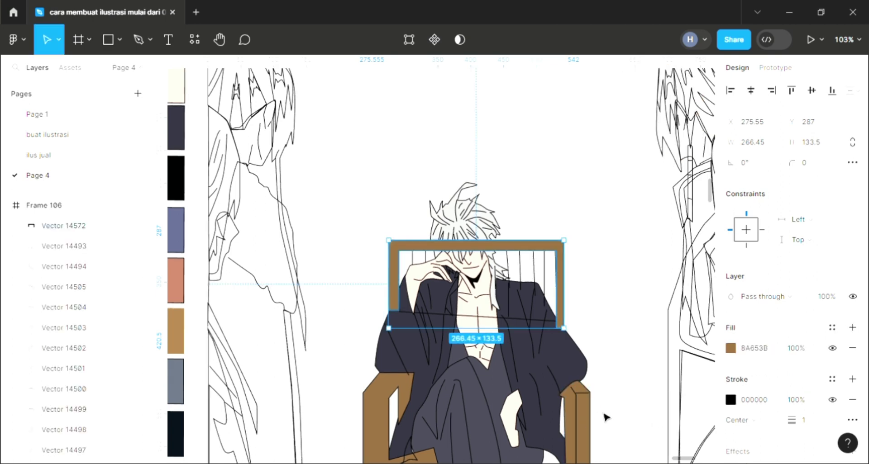
left_click(572, 259)
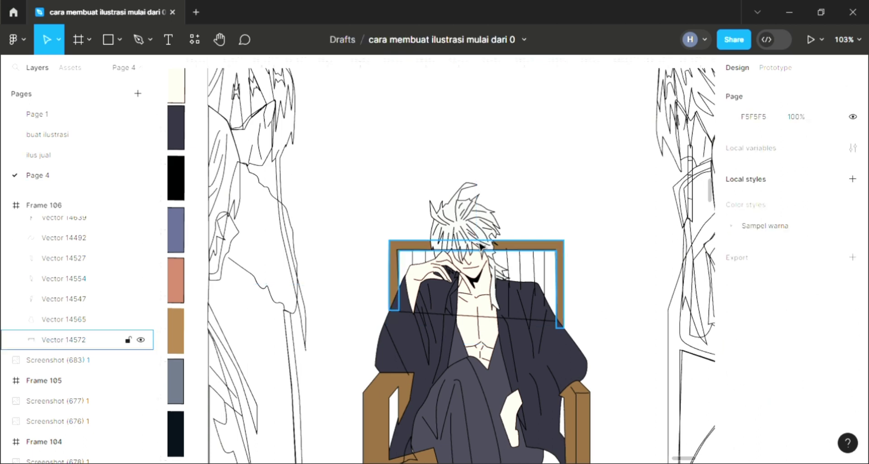
- Fill the chair back's inner panel with dark grey 454451 and move it behind the man
left_click(480, 252)
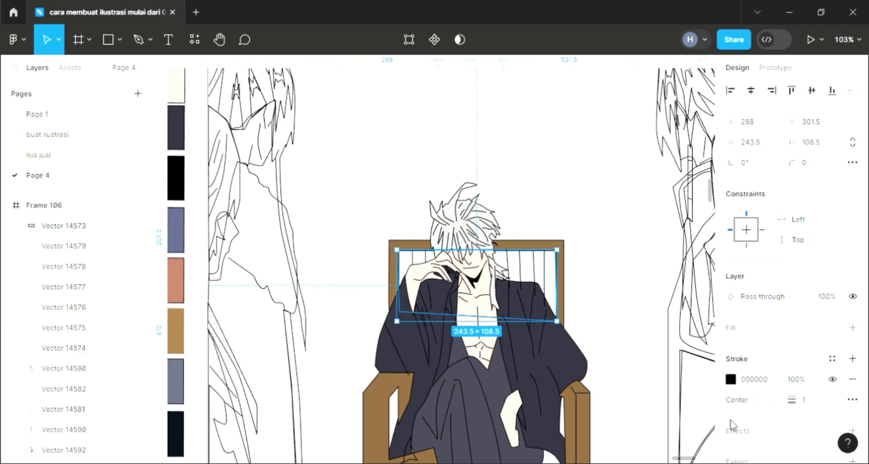
left_click(853, 328)
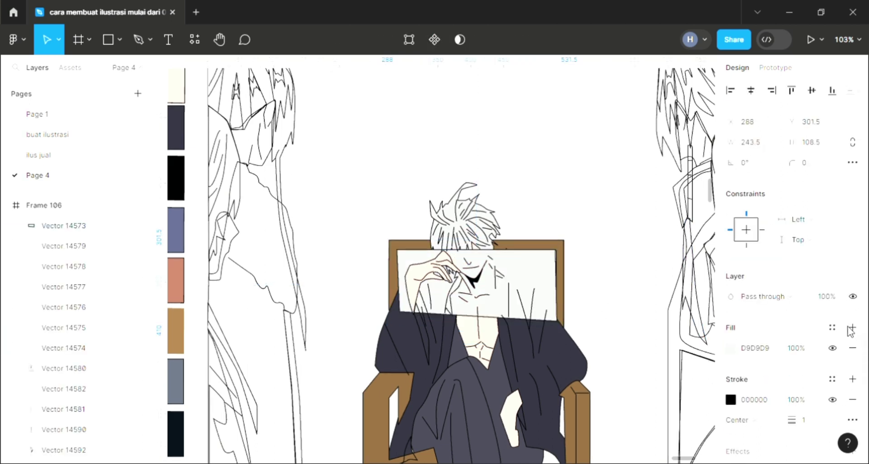
key("i")
left_click(493, 410)
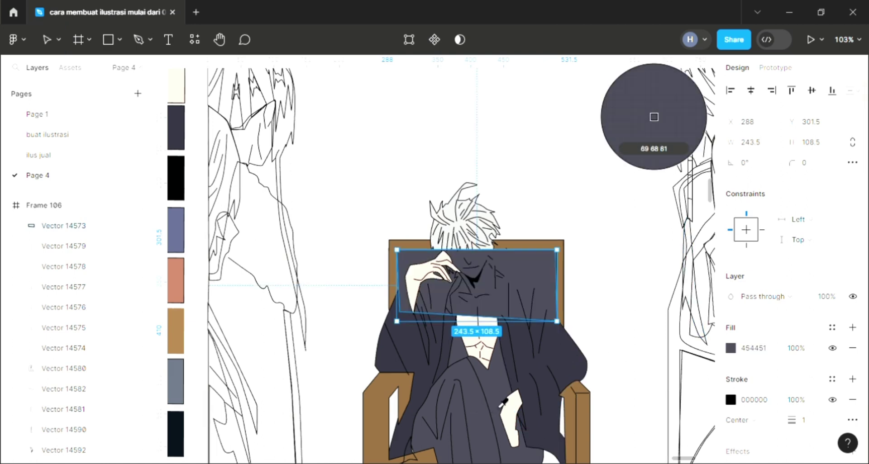
key("bracketleft")
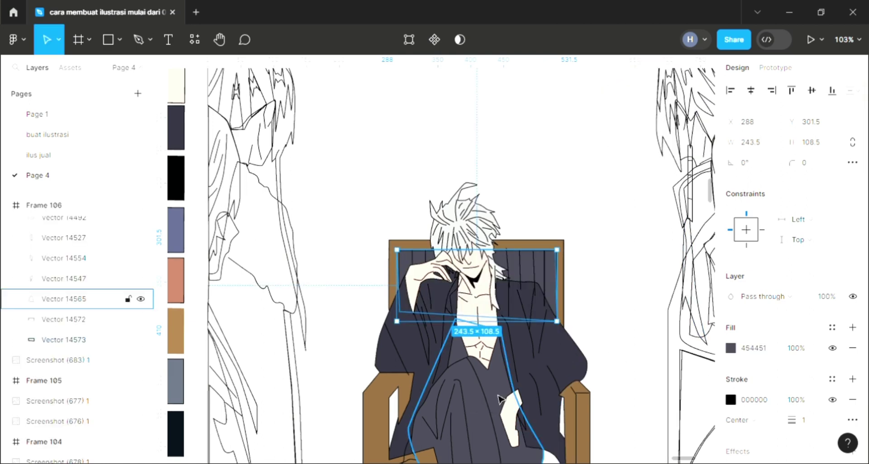
left_click(602, 152)
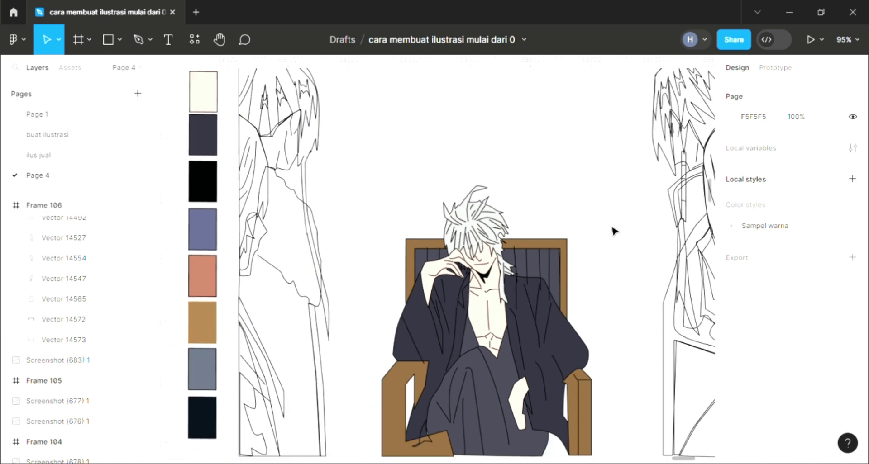
scroll(612, 232, "down", 1, "ctrl")
scroll(613, 231, "down", 3)
scroll(611, 231, "up", 1)
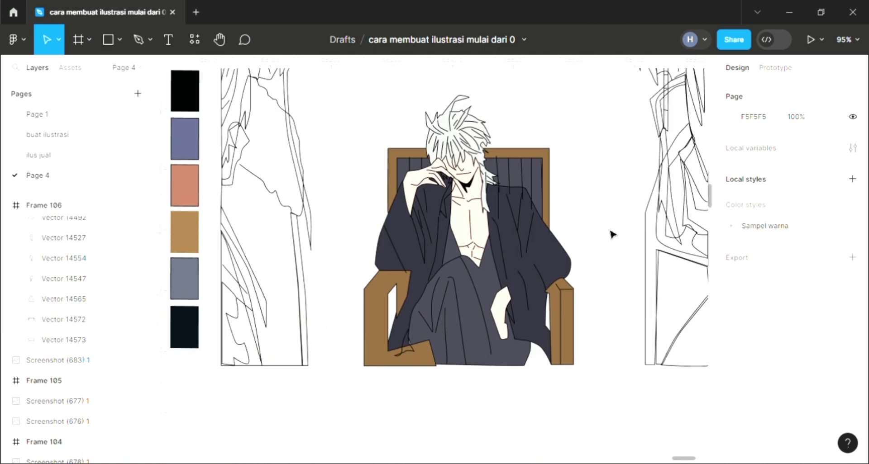
scroll(582, 278, "up", 1, "ctrl")
scroll(582, 280, "up", 2)
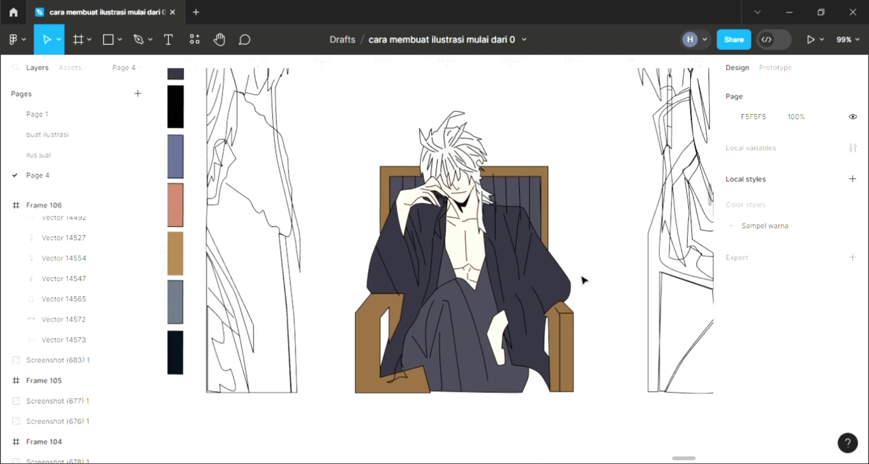
scroll(583, 279, "up", 1)
scroll(582, 279, "up", 1)
scroll(582, 279, "down", 2, "ctrl")
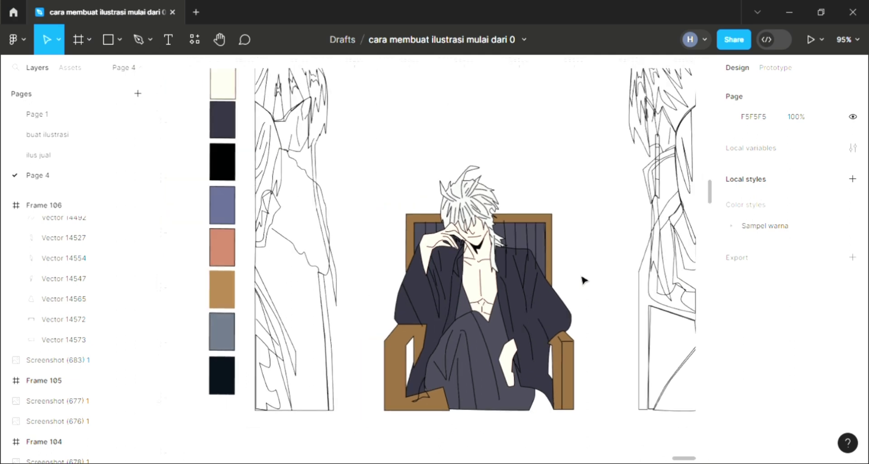
left_click(448, 414)
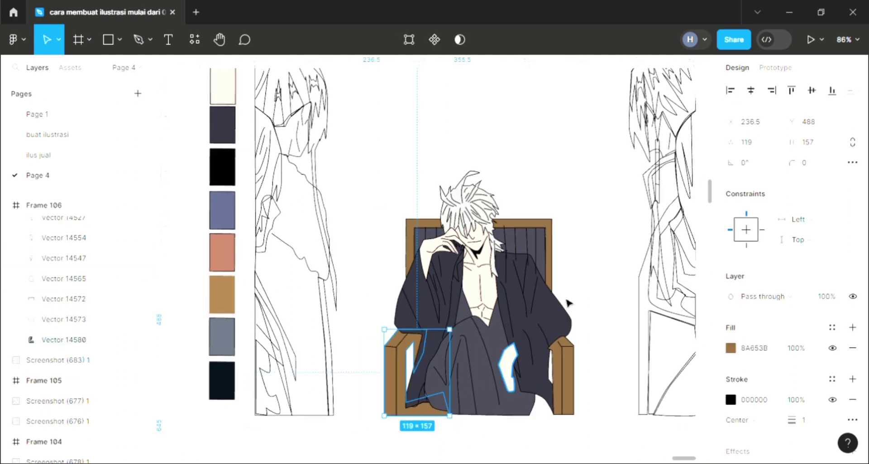
scroll(569, 399, "up", 2, "ctrl")
scroll(569, 399, "up", 1, "ctrl")
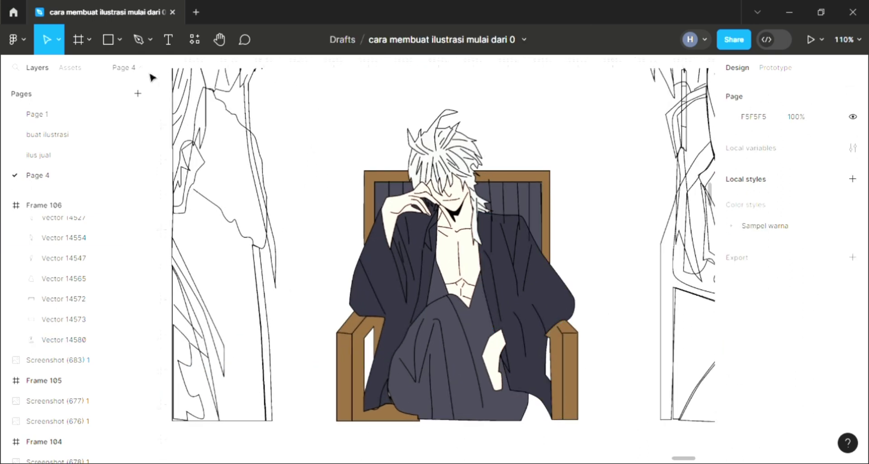
- Draw a four-point Pen shape covering the gap under the robe at the chair's lower right
key("p")
left_click(539, 392)
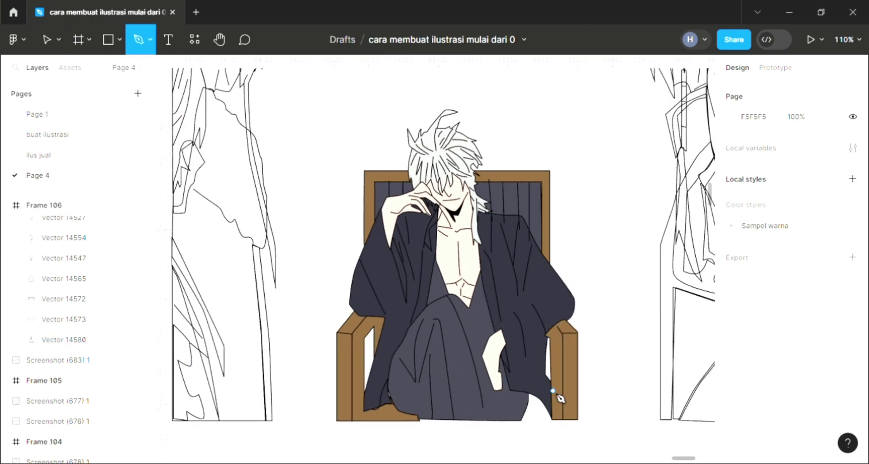
left_click(521, 394)
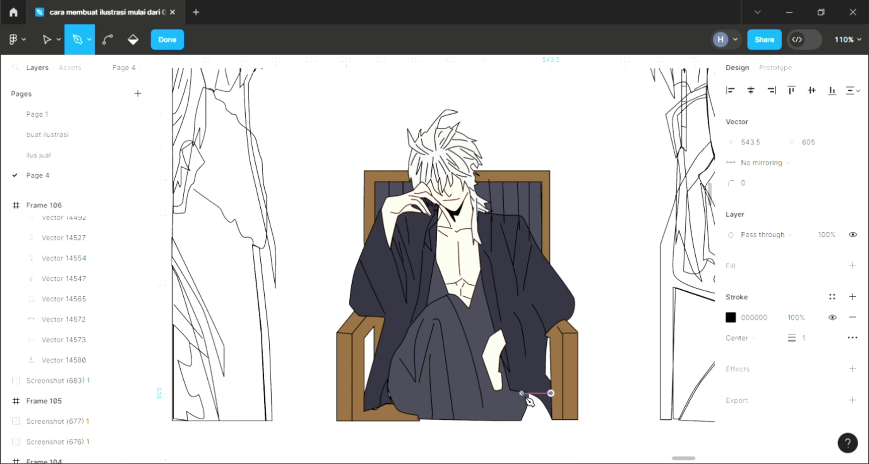
left_click(517, 422)
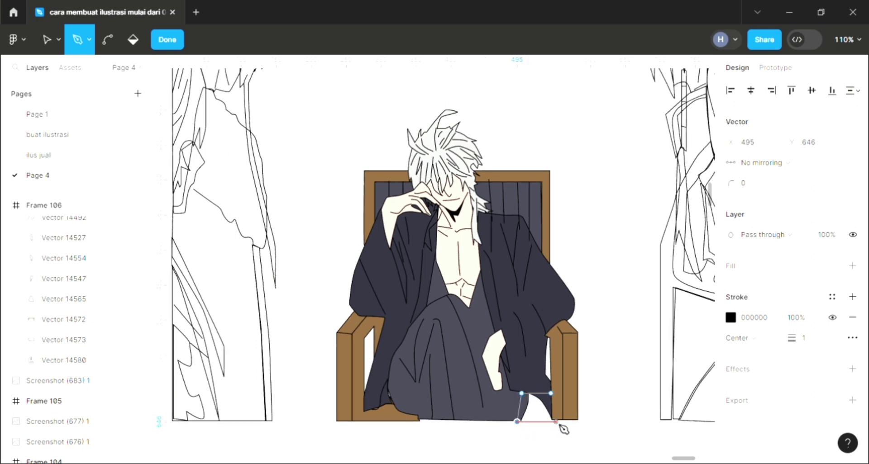
left_click(556, 422)
left_click(555, 398)
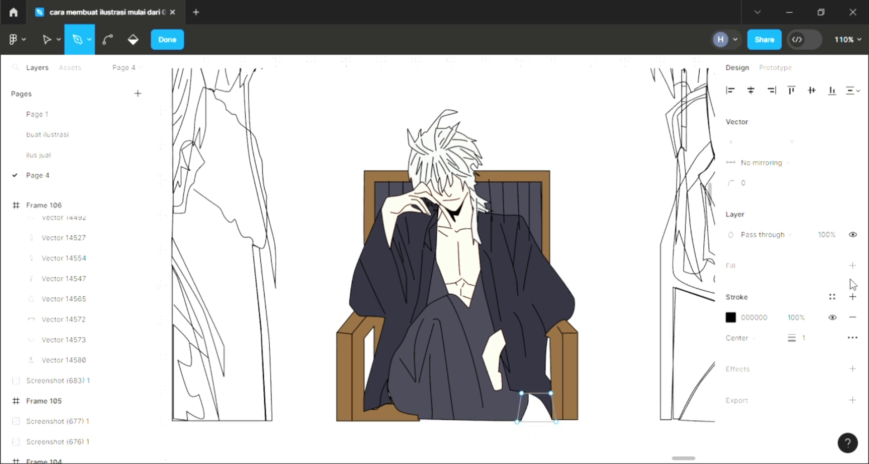
- Fill the new shape with chair brown 8A653B and send it behind the robe
left_click(853, 266)
key("i")
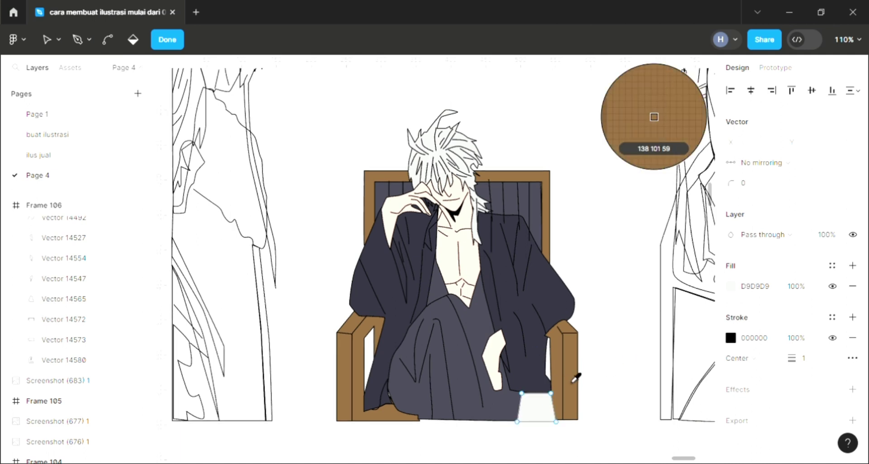
left_click(574, 377)
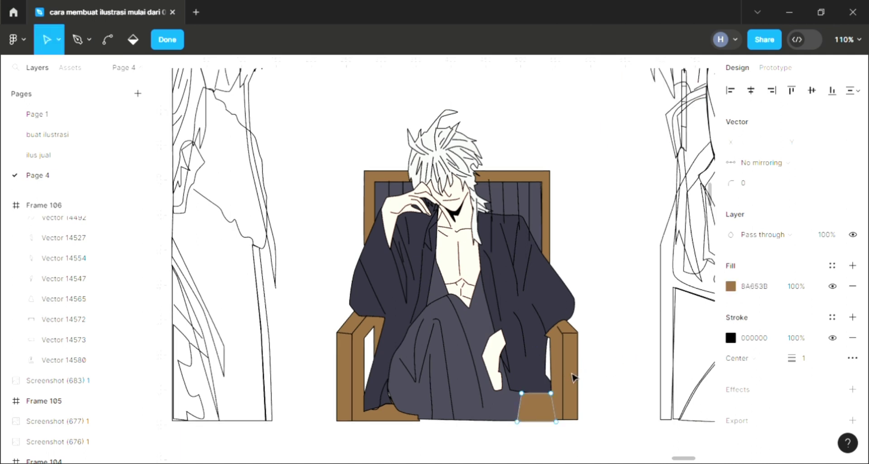
key("Escape")
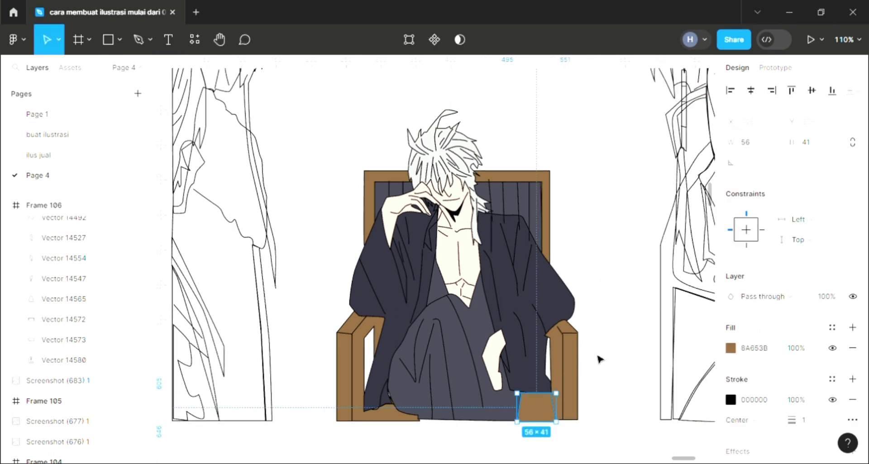
key("ctrl+shift+bracketleft")
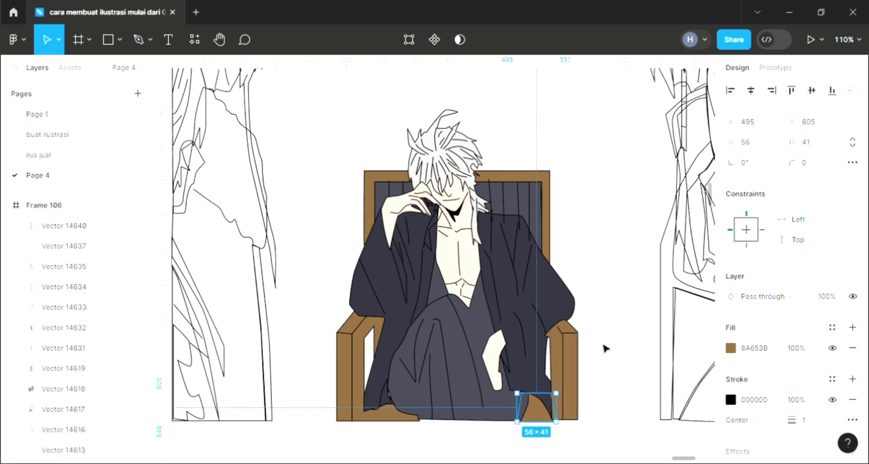
left_click(605, 353)
scroll(605, 353, "down", 2)
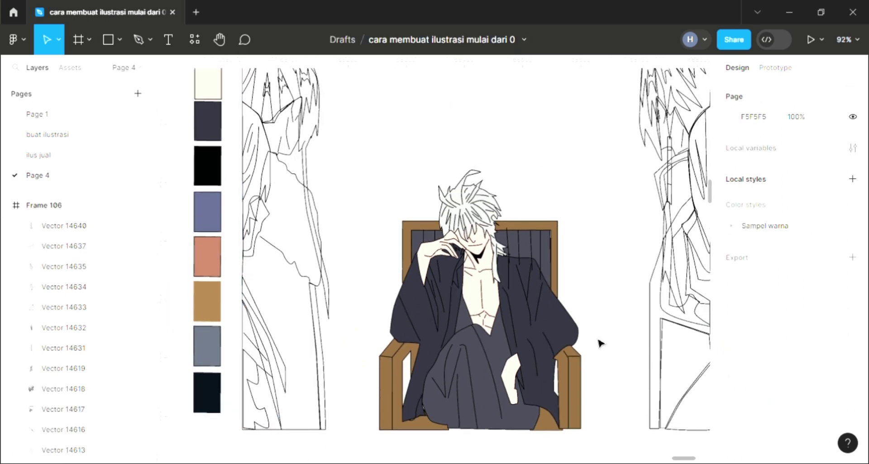
- Add default fills to two small hair pieces on the left figure
scroll(599, 342, "up", 2)
scroll(593, 356, "up", 2)
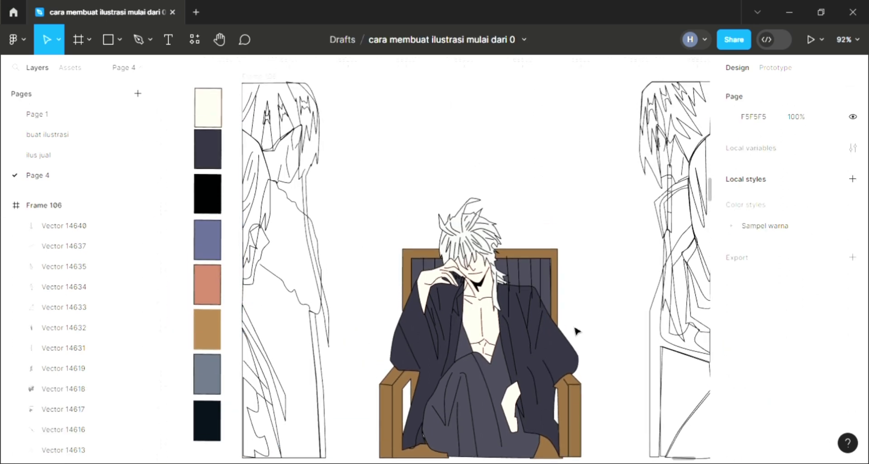
left_click(270, 121)
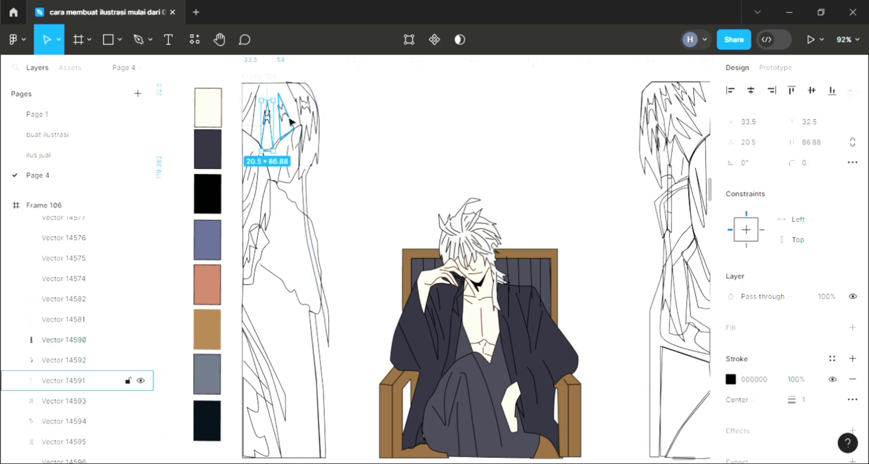
scroll(265, 92, "up", 1)
scroll(283, 120, "up", 1)
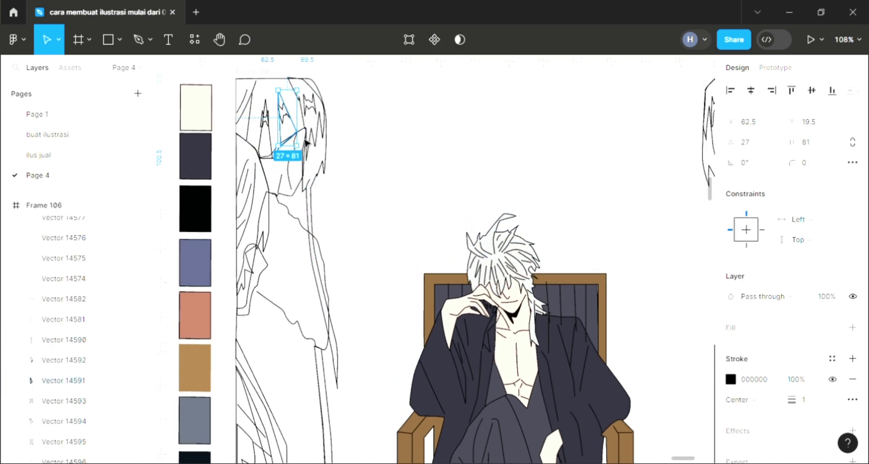
scroll(285, 122, "up", 1)
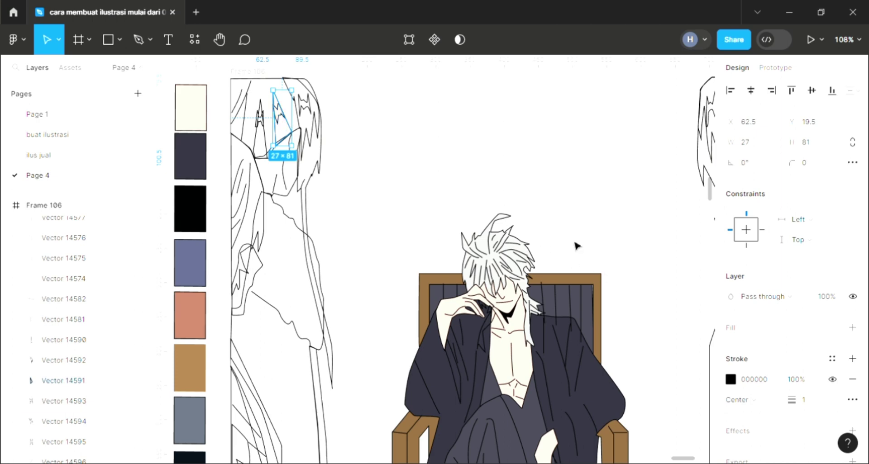
left_click(665, 161)
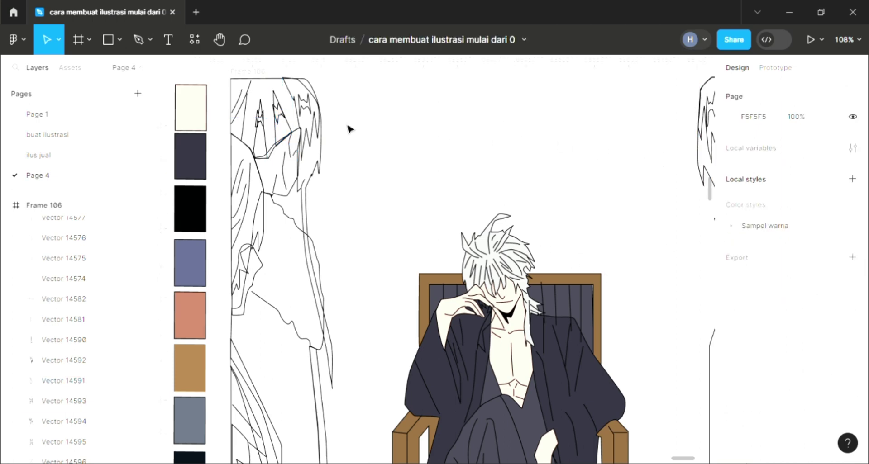
left_click(284, 122)
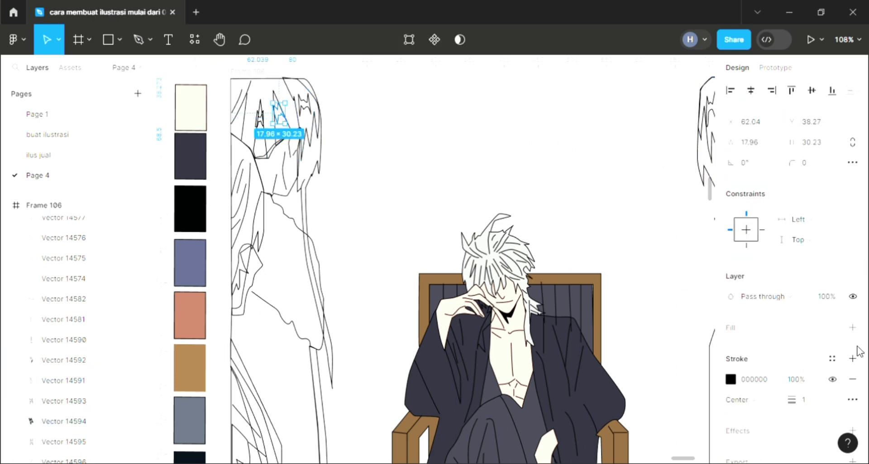
left_click(852, 327)
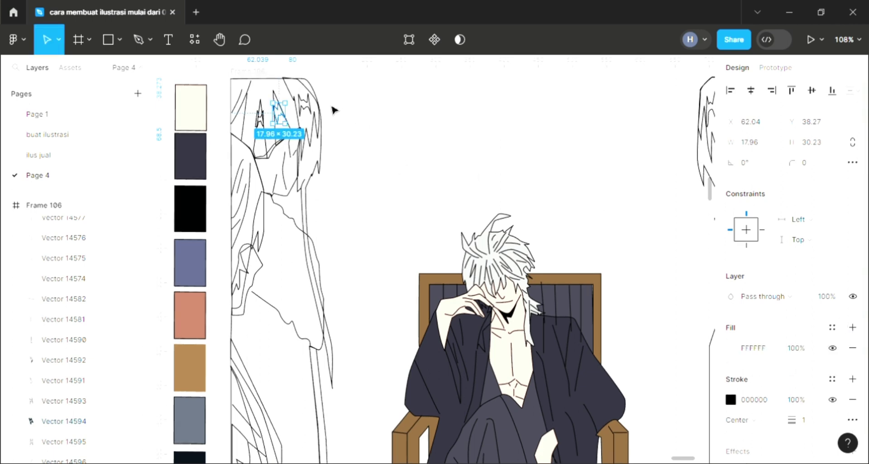
left_click(304, 108)
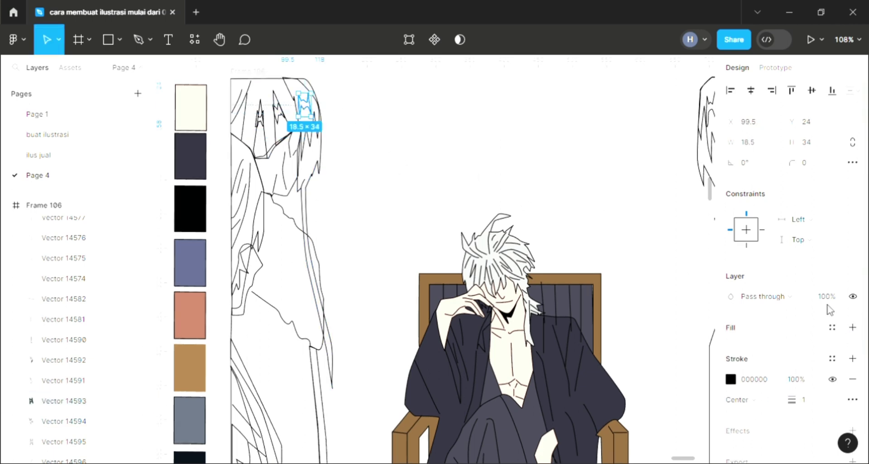
left_click(853, 327)
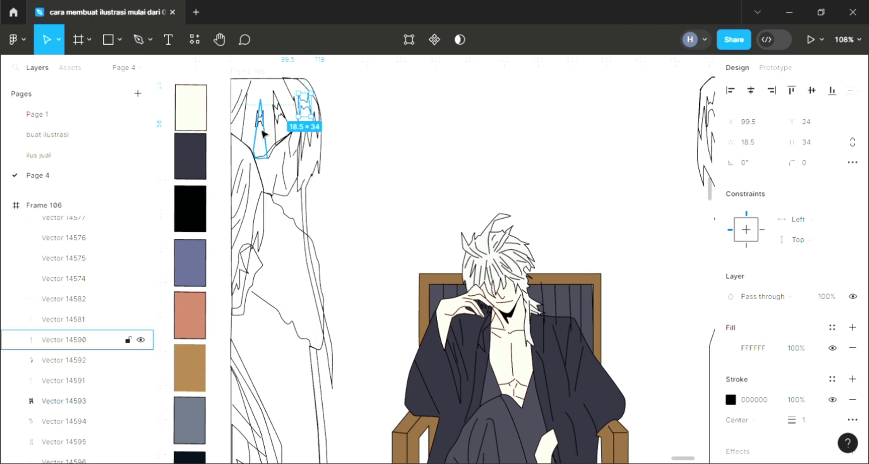
- Fill the thin front strand and large hair outline with blue-purple 5D6588, sent to the back
left_click(264, 134)
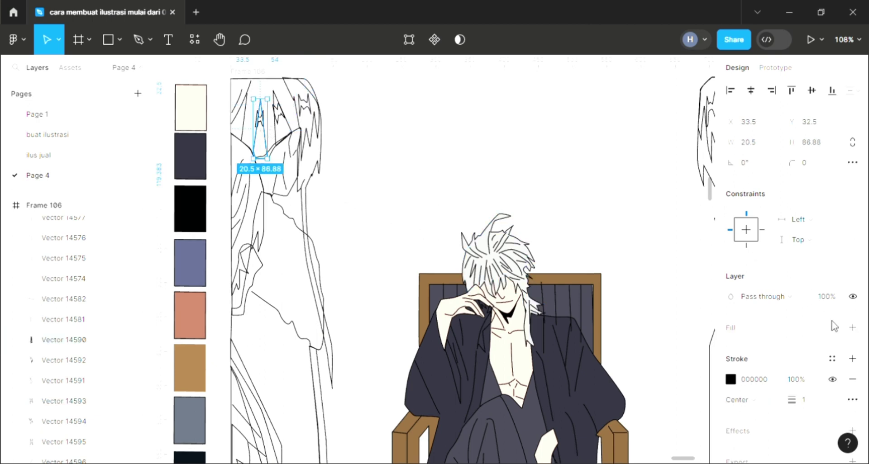
left_click(853, 330)
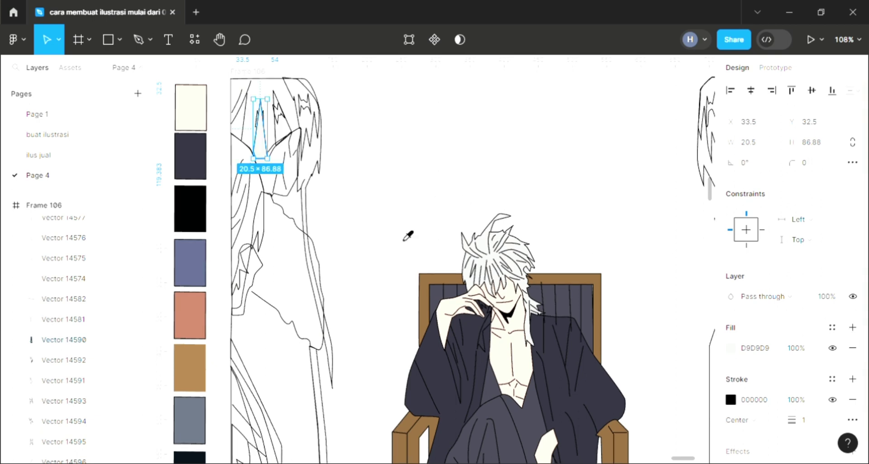
left_click(195, 270)
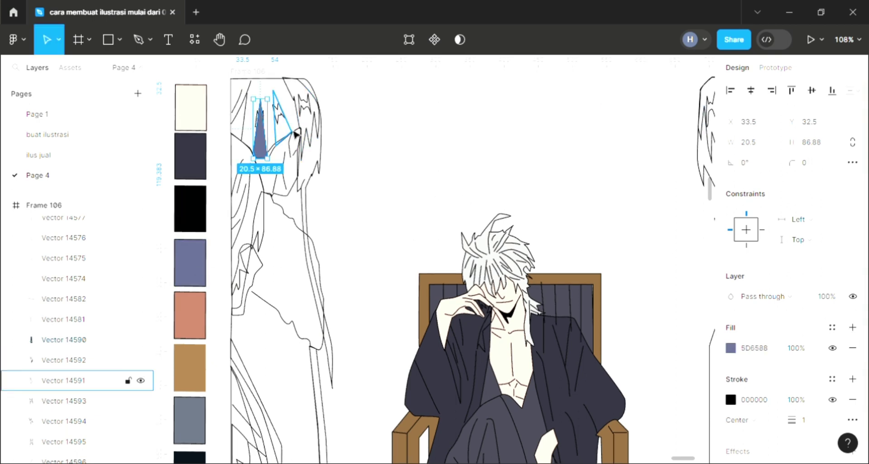
left_click(297, 134)
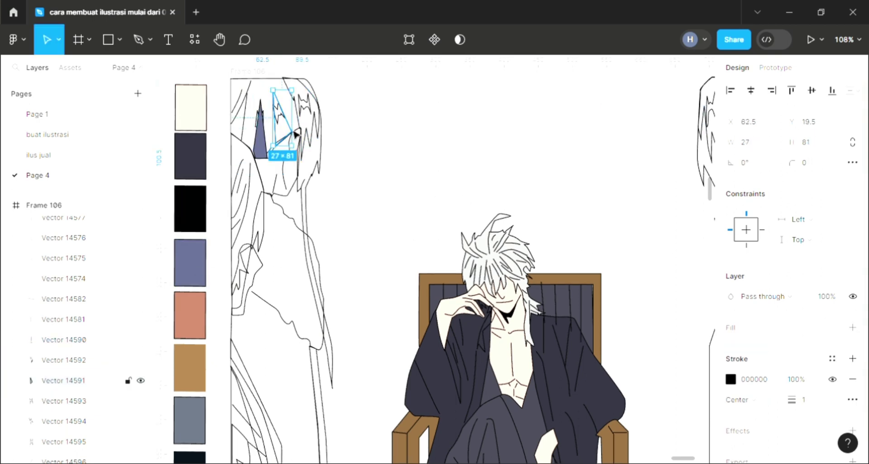
left_click(327, 144)
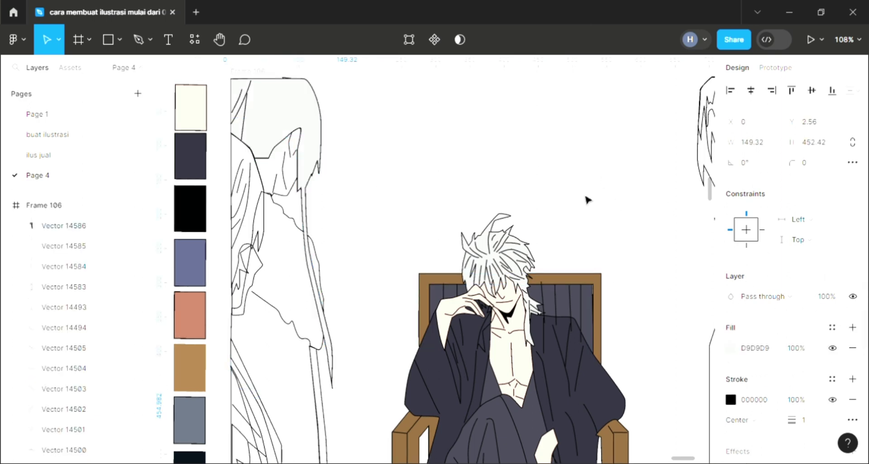
key("i")
left_click(218, 262)
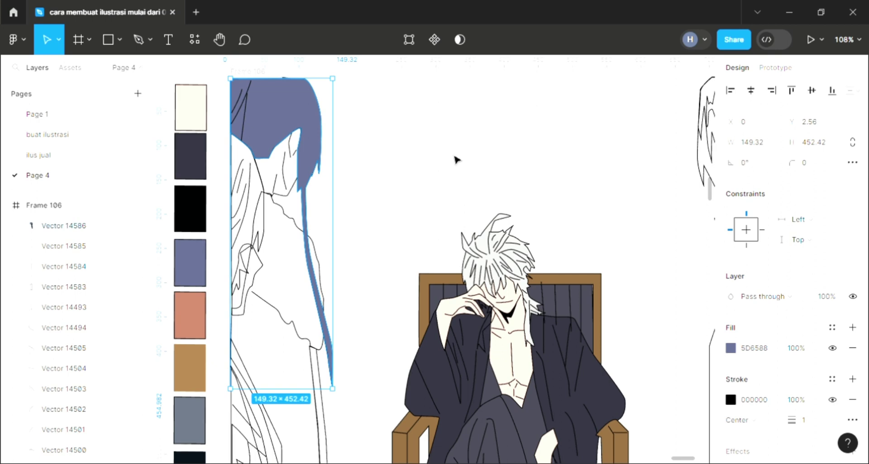
key("ctrl+shift+bracketleft")
left_click(428, 170)
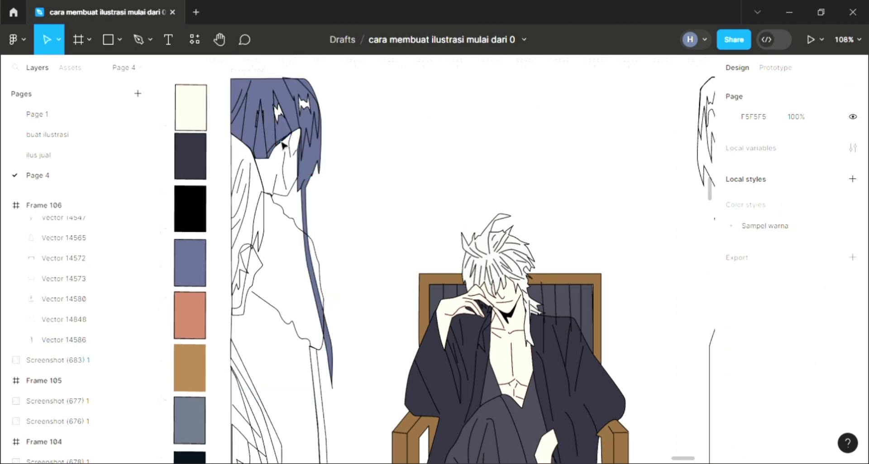
left_click(261, 122)
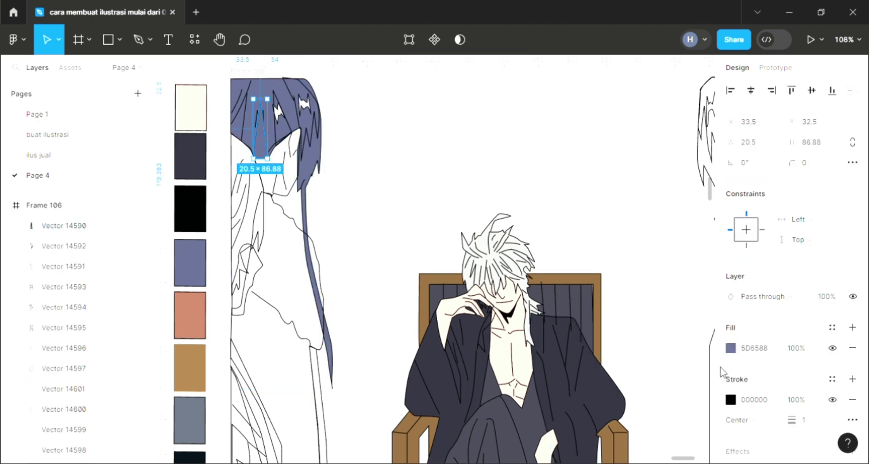
- Lighten the selected hair strand's purple fill to 8994C6
left_click(730, 348)
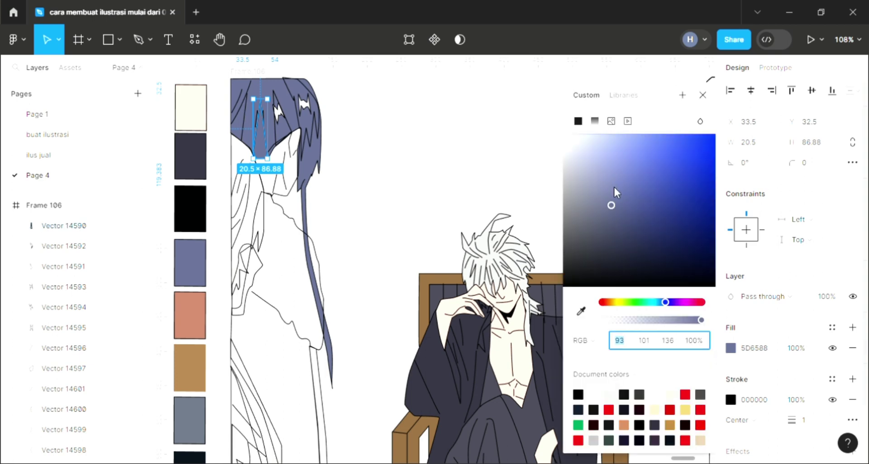
left_click_drag(609, 188, 610, 169)
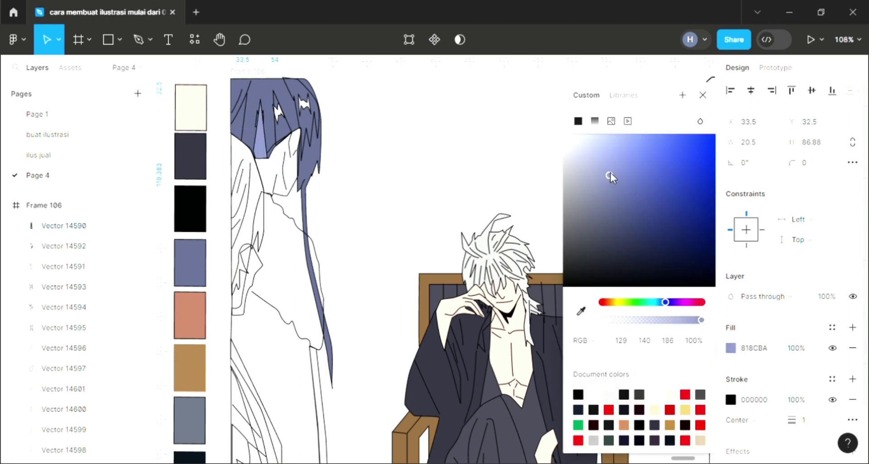
left_click(703, 95)
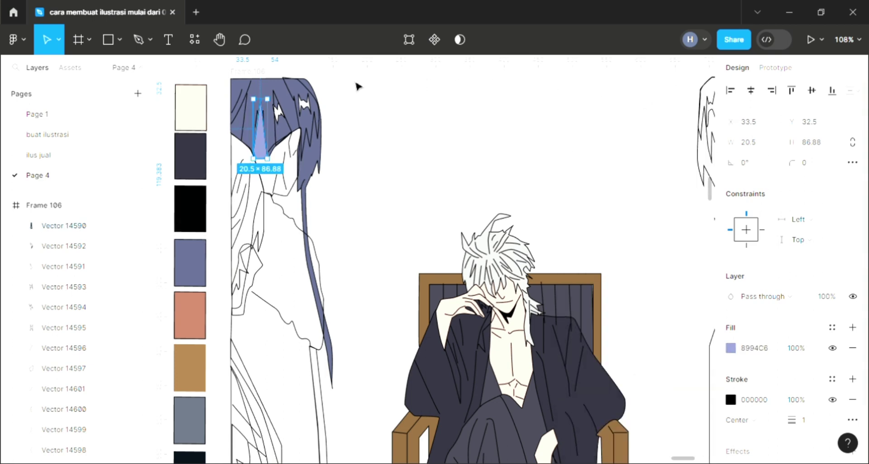
- Fill the unfilled hair piece beside the strand with dark navy 191B25
left_click(295, 130)
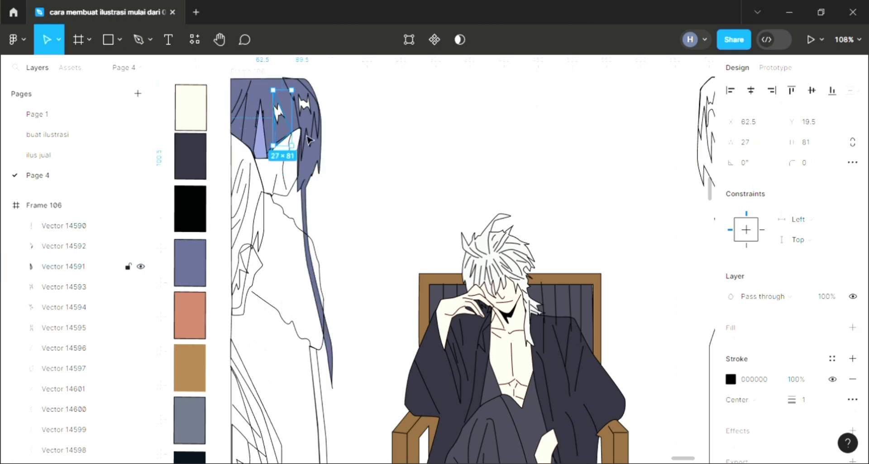
left_click(854, 327)
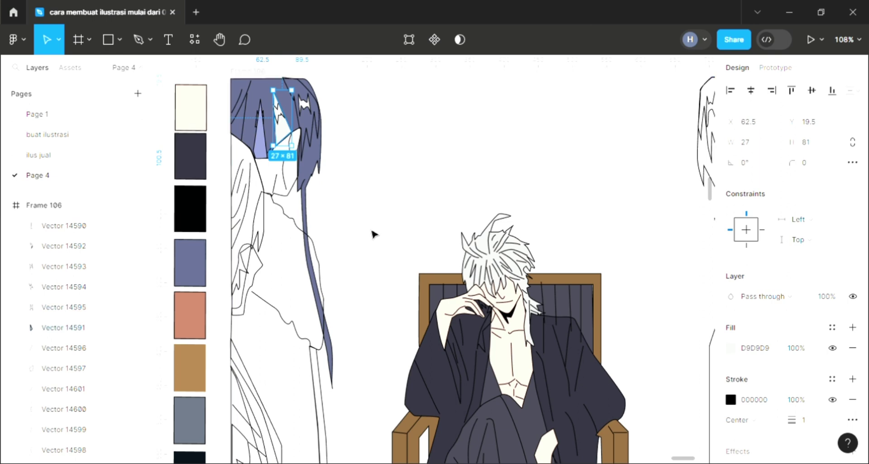
key("i")
left_click(332, 149)
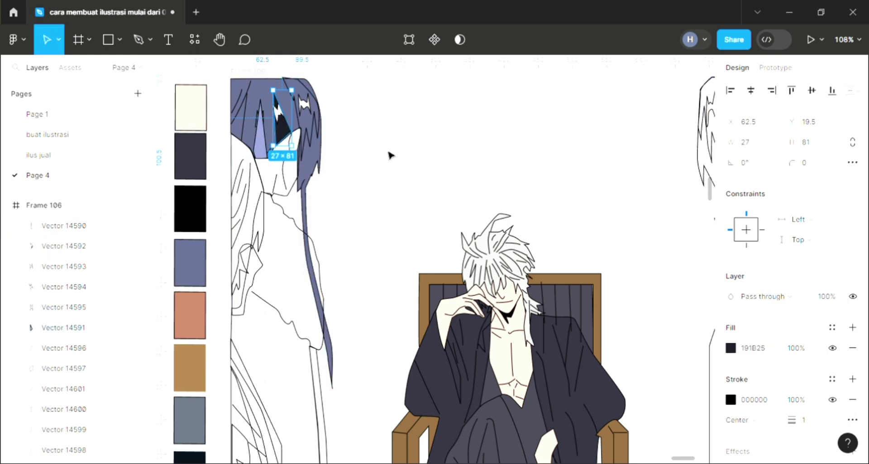
key("Escape")
left_click(279, 141)
- Fill the right-hand hair section with light purple 8994C6
key("i")
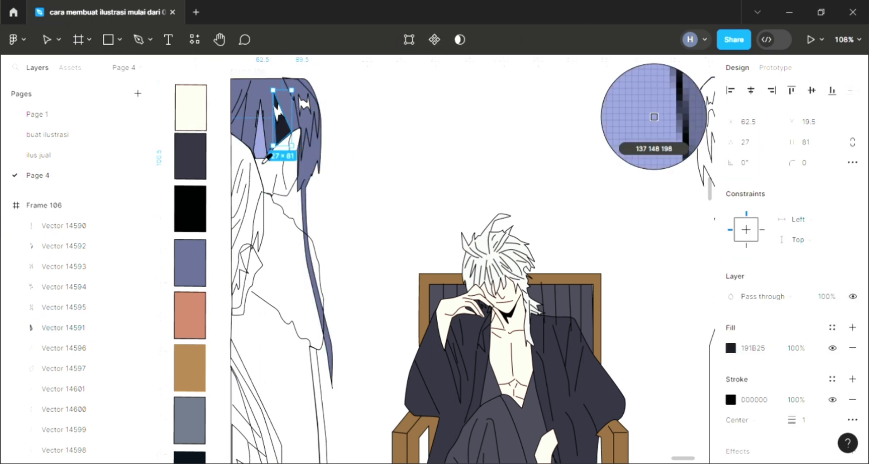
left_click(381, 141)
left_click(324, 132)
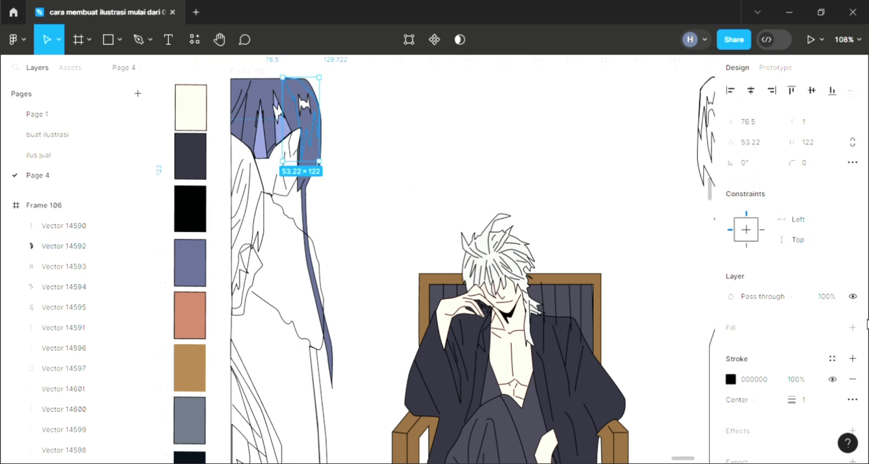
left_click(853, 328)
key("i")
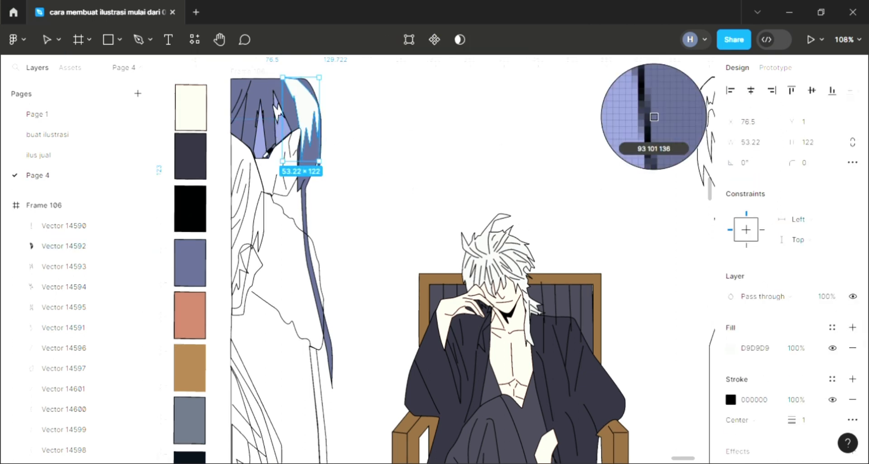
left_click(395, 161)
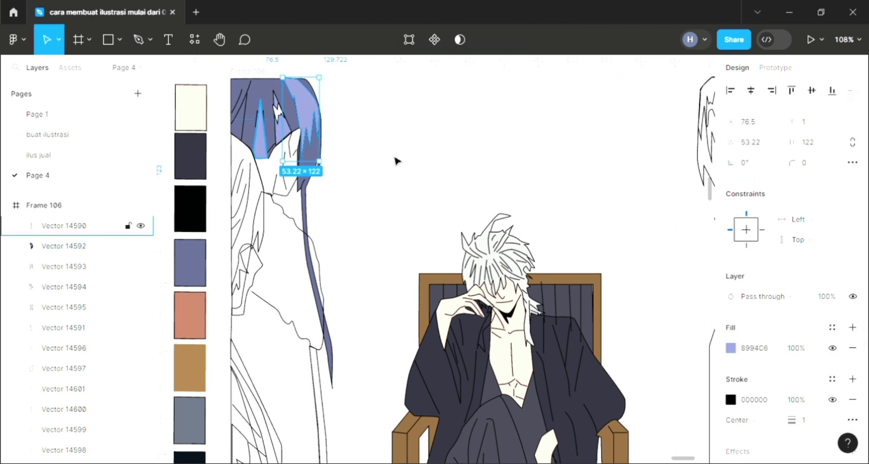
left_click(286, 205)
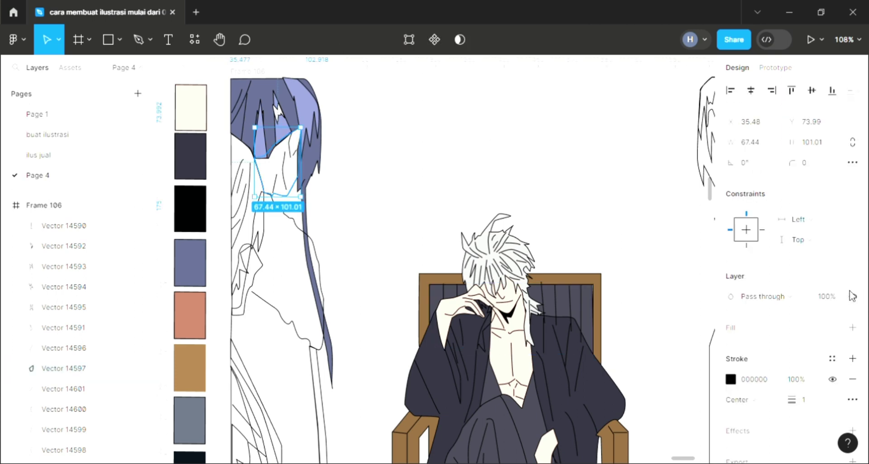
- Fill the left figure's face shape with the cream swatch colour
left_click(852, 328)
key("i")
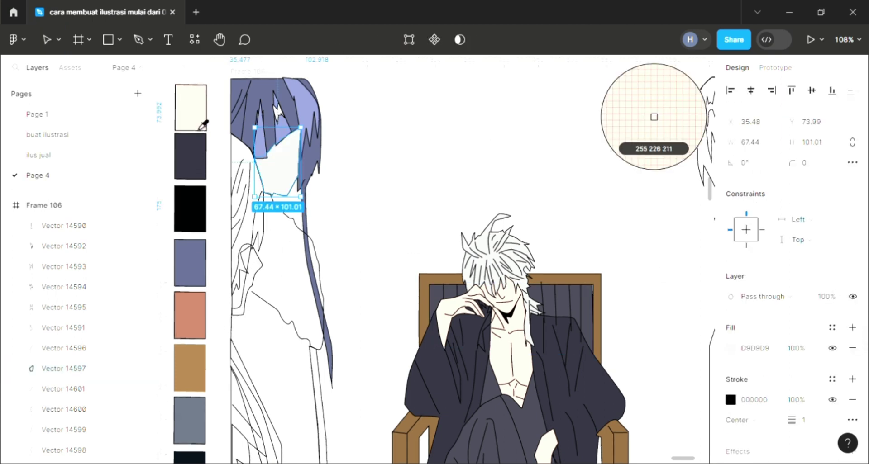
left_click(201, 128)
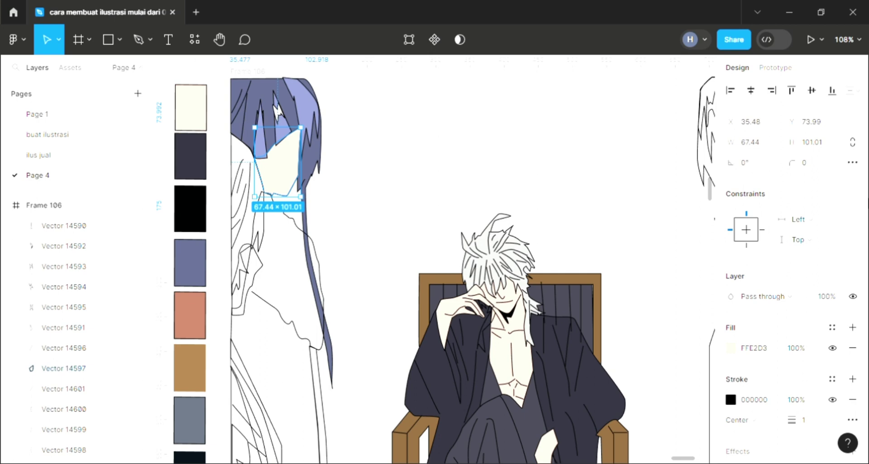
left_click(451, 208)
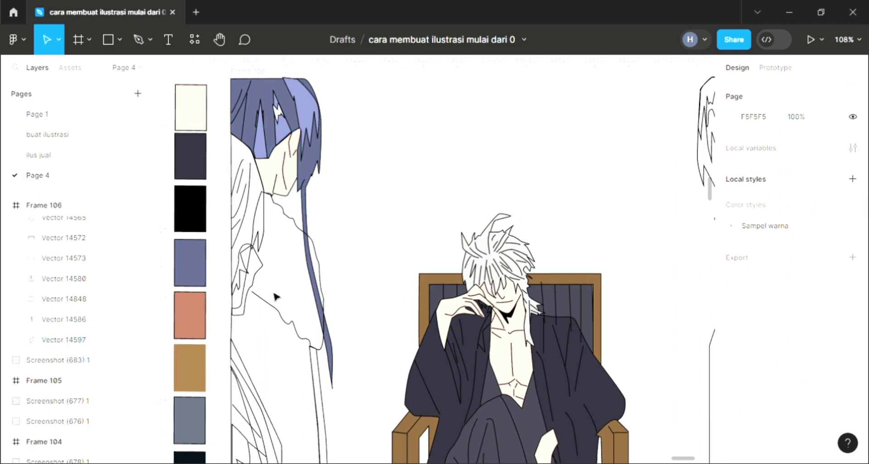
- Fill the large clothing outline shape with white FFFFFF
left_click(306, 341)
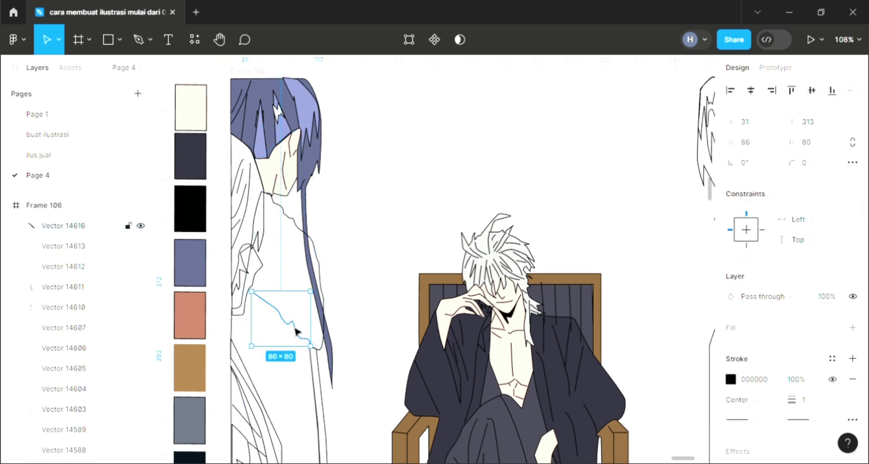
left_click(320, 254)
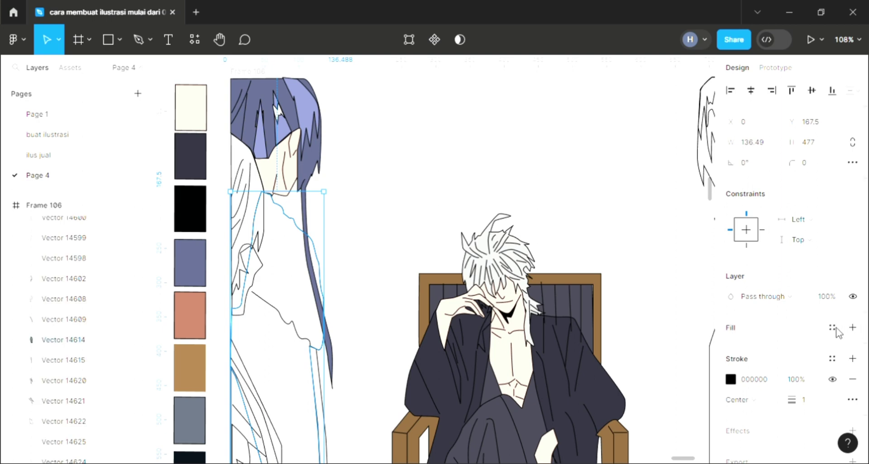
left_click(852, 327)
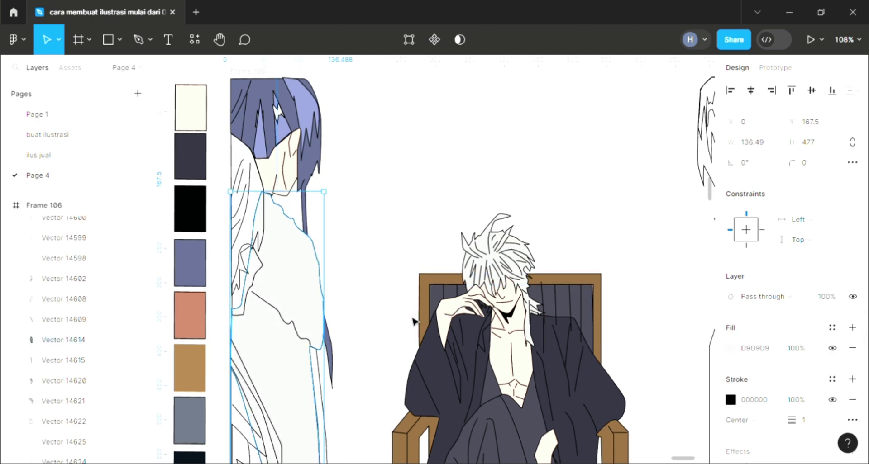
key("i")
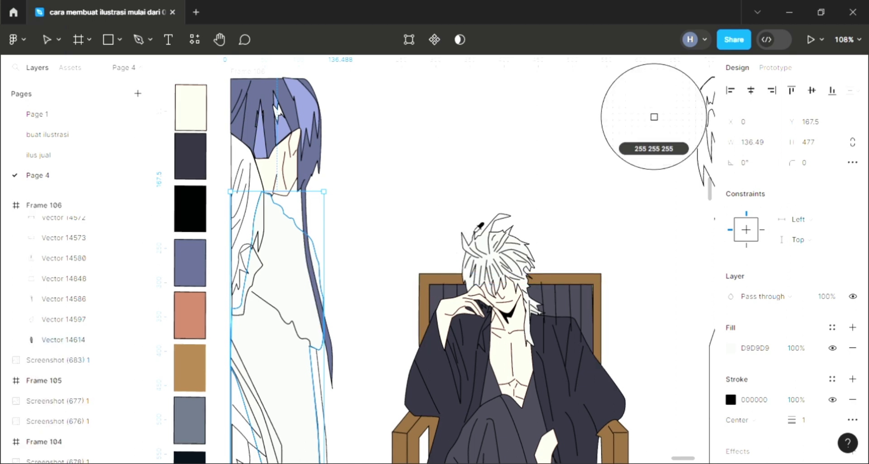
left_click(479, 225)
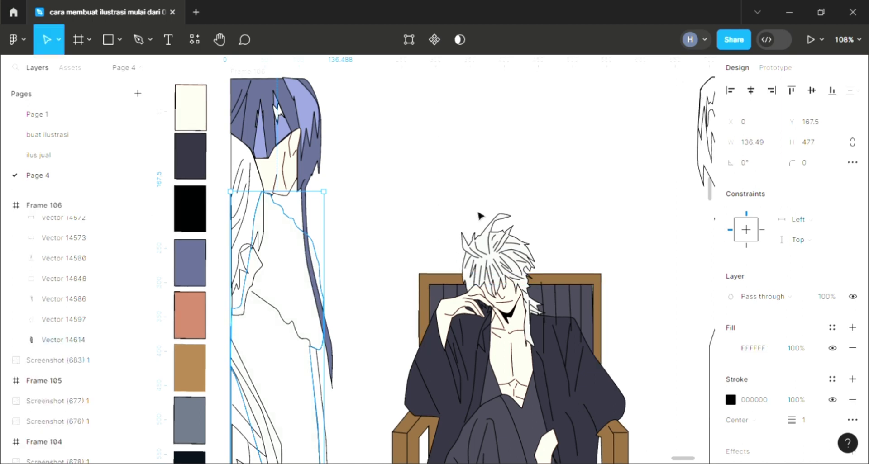
left_click(274, 242)
- Fill the narrow far-left hair strip, recolouring it from brown to the salmon swatch
left_click(853, 328)
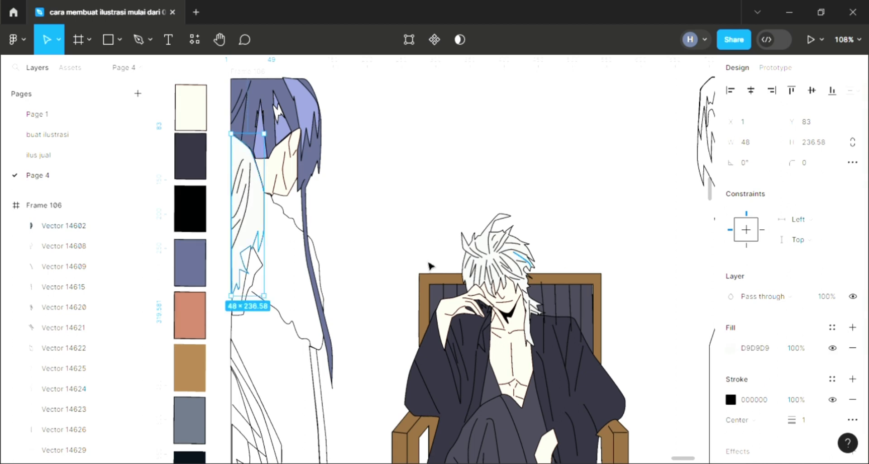
key("i")
left_click(183, 380)
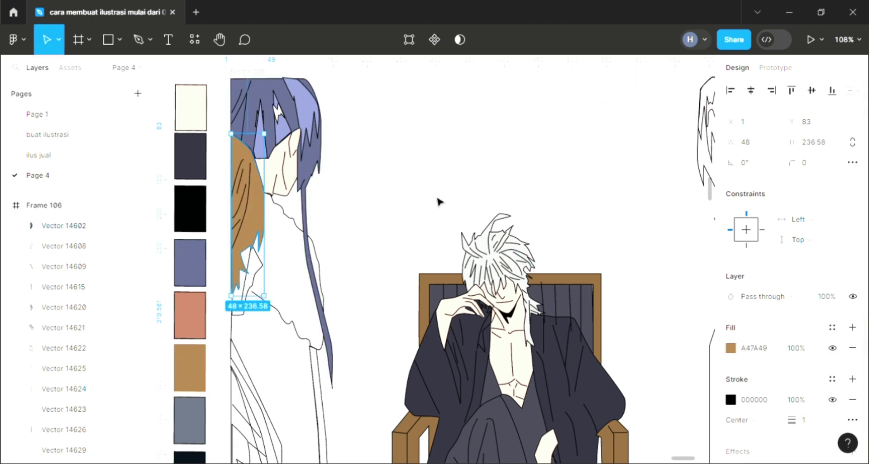
key("Escape")
left_click(252, 312)
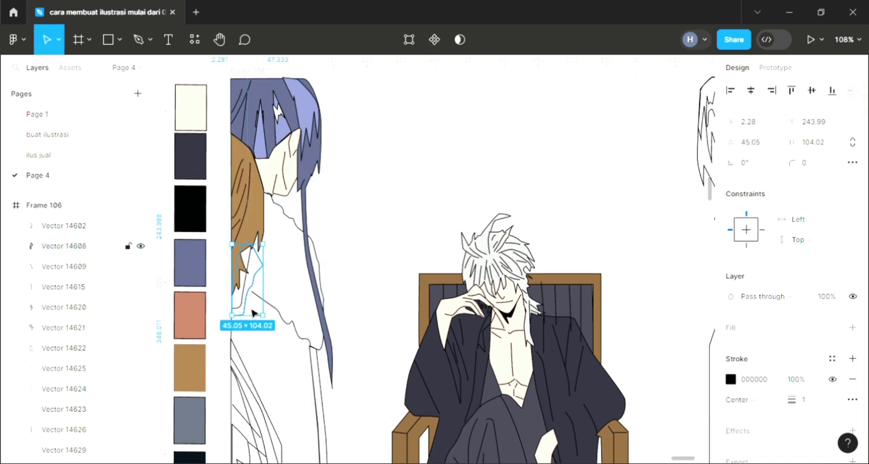
left_click(599, 200)
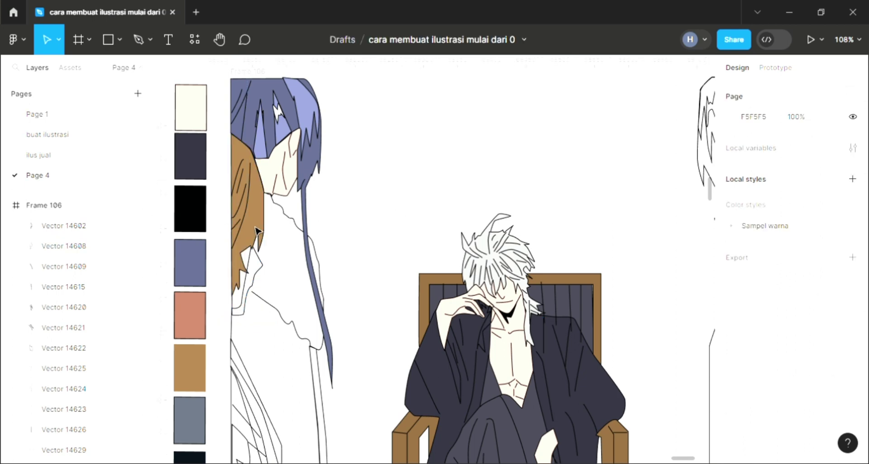
left_click(257, 231)
key("i")
left_click(190, 313)
key("Escape")
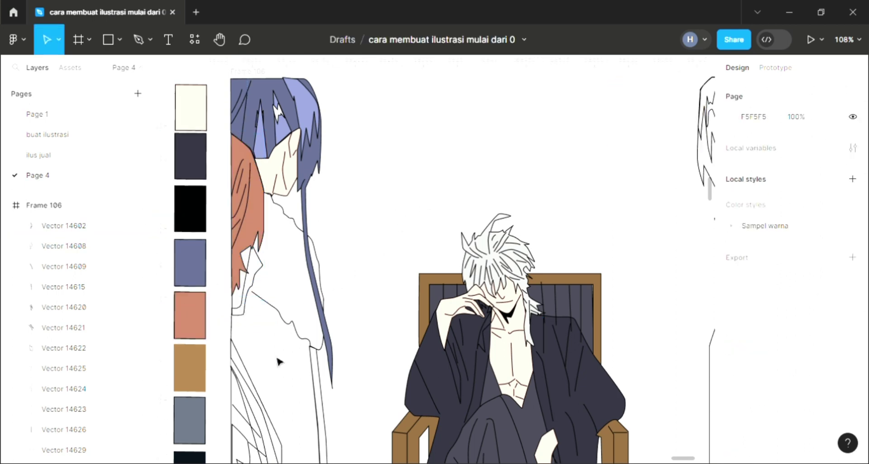
- Fill the small piece below the hair with cream FFE2D3
left_click(253, 311)
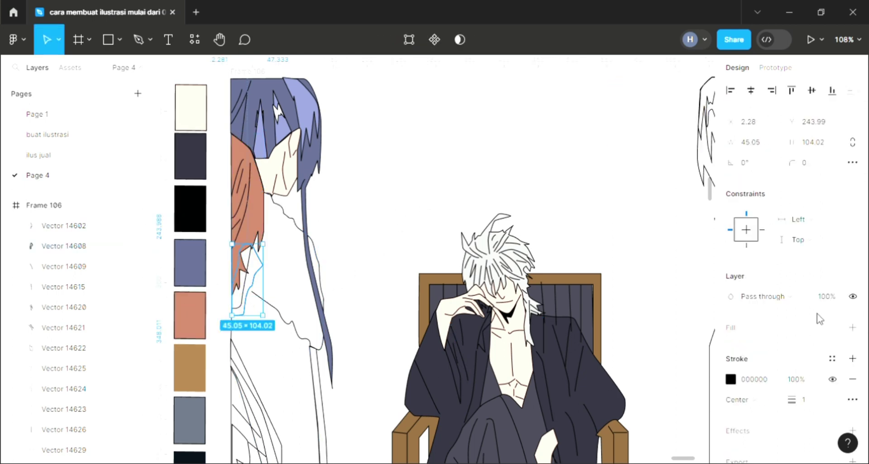
left_click(853, 328)
key("i")
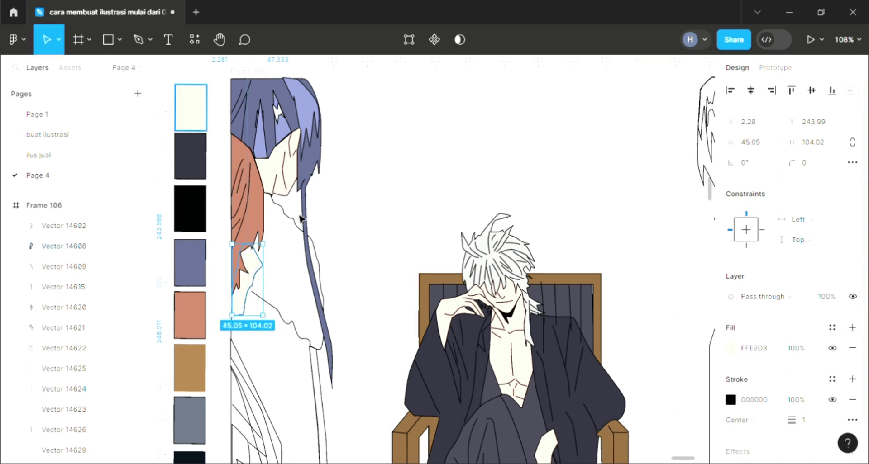
left_click(191, 107)
key("Escape")
left_click(332, 421)
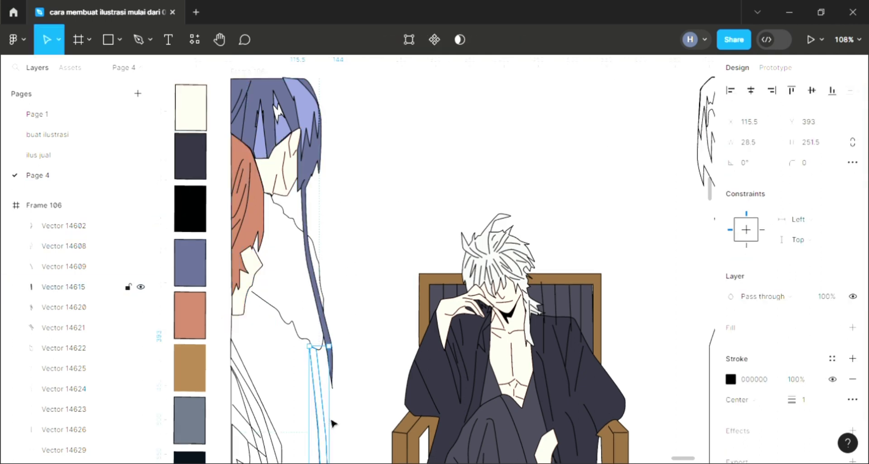
- Fill the thin shape at the hair's lower tip with the brown swatch
left_click(853, 328)
key("i")
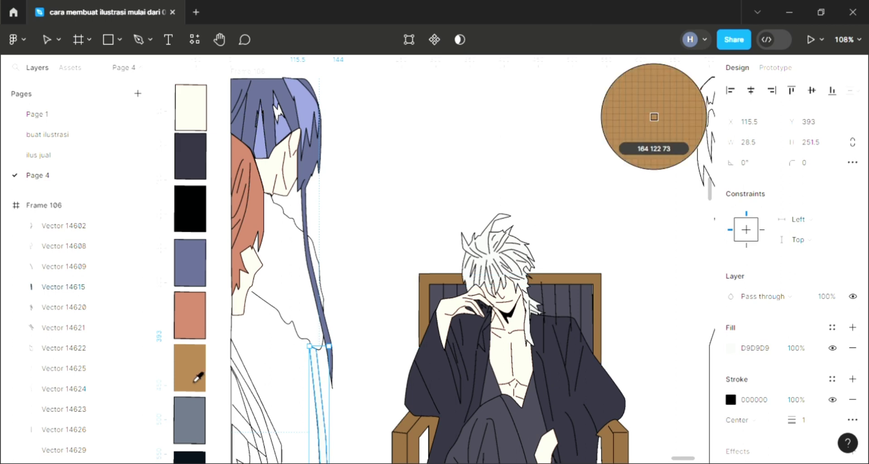
left_click(198, 378)
left_click(288, 444)
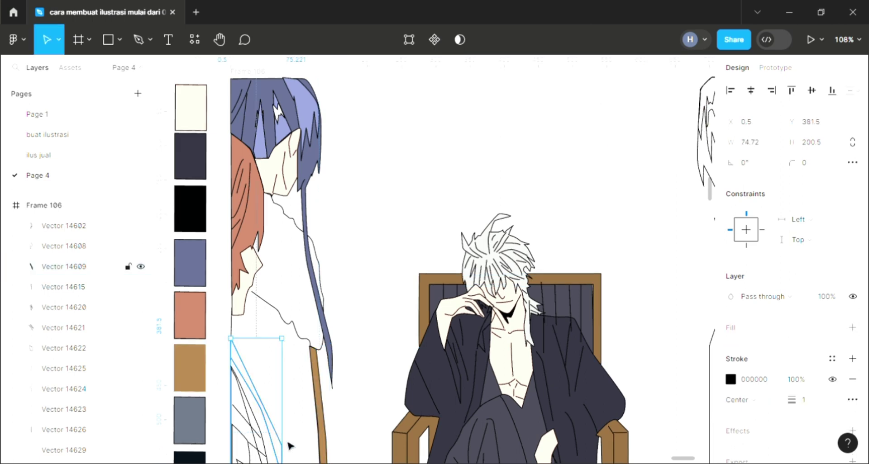
- Fill the selected clothing strip with the salmon swatch colour
left_click(853, 328)
key("i")
left_click(249, 281)
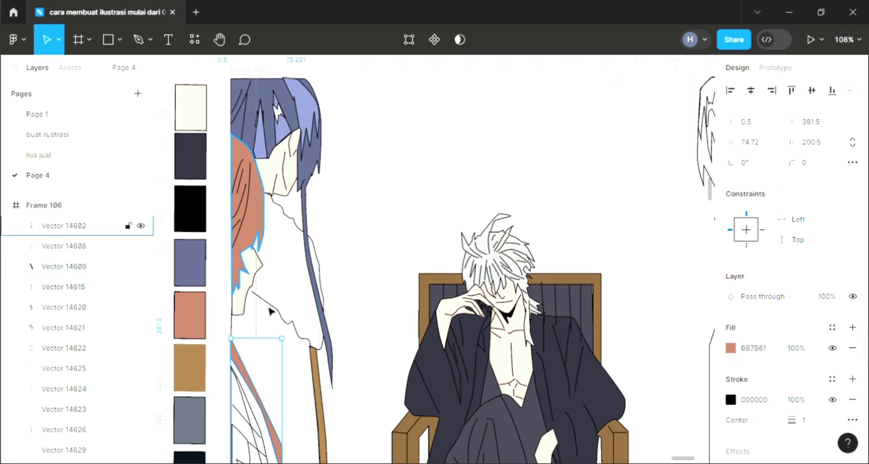
left_click(253, 449)
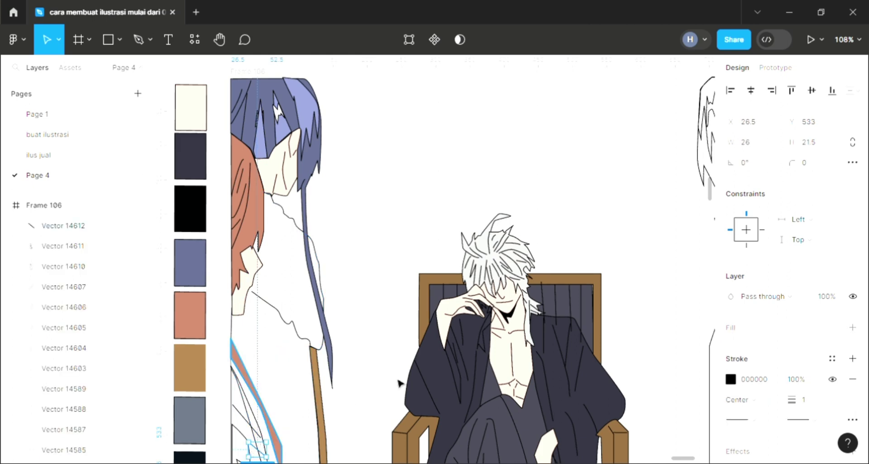
left_click(374, 370)
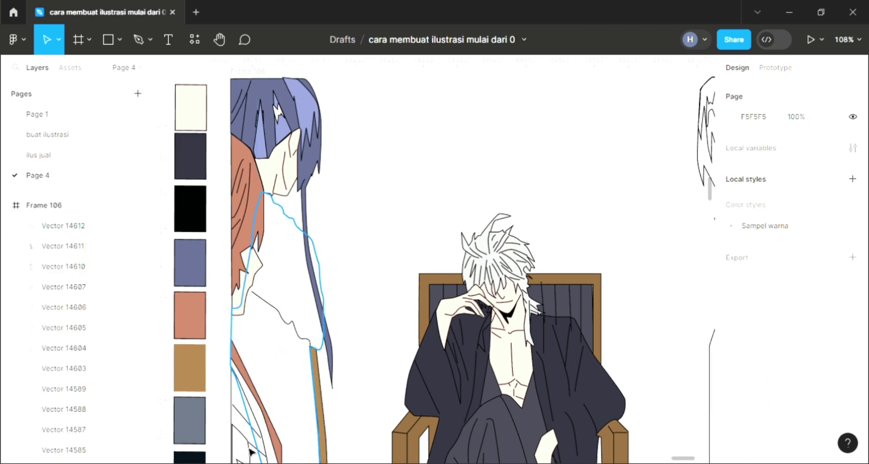
- Fill the next lower clothing piece with tan-brown A47A49
left_click(258, 413)
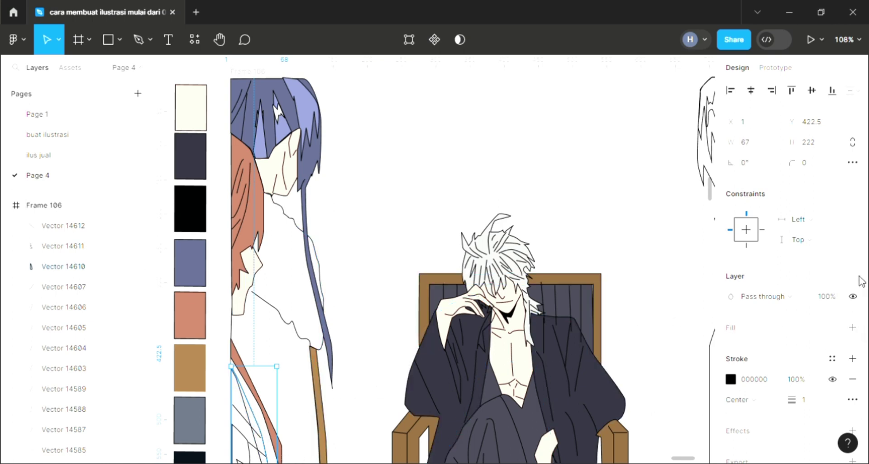
left_click(852, 328)
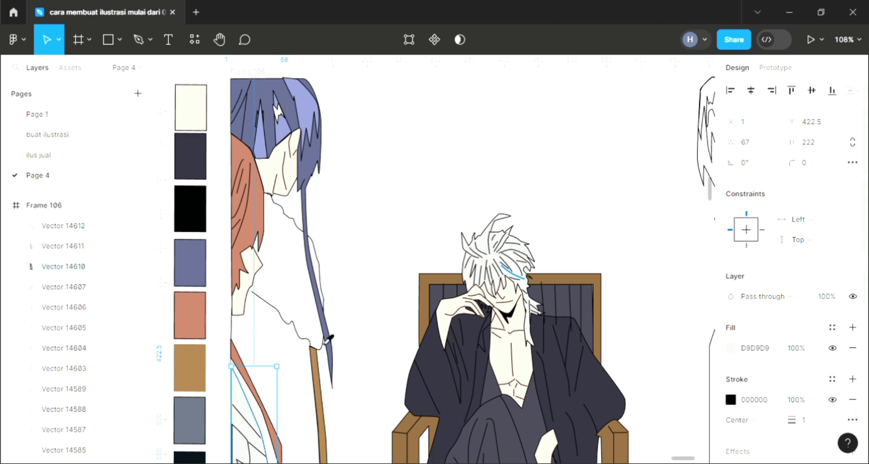
key("i")
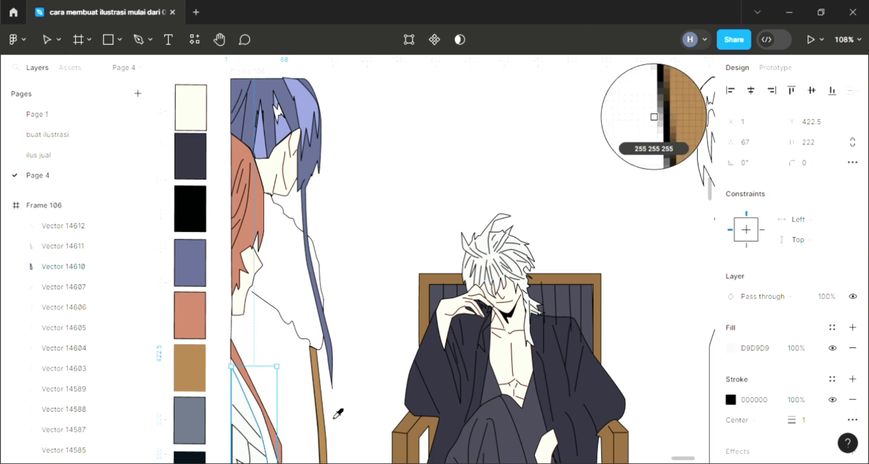
left_click(199, 381)
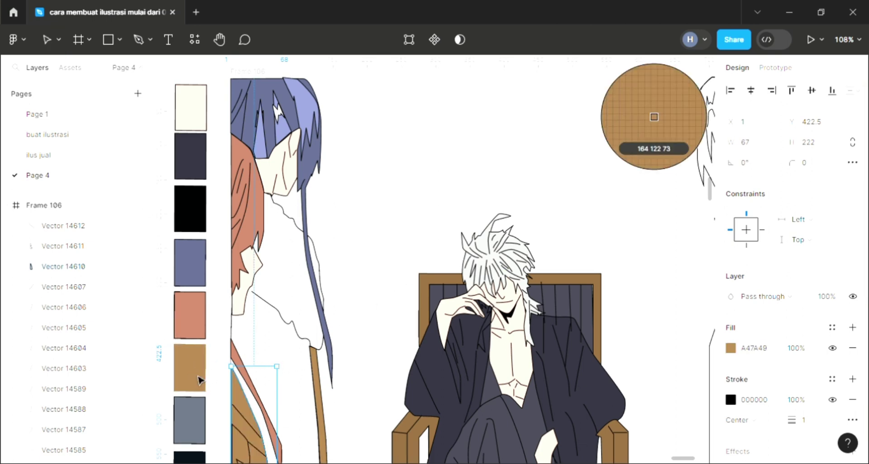
left_click(358, 388)
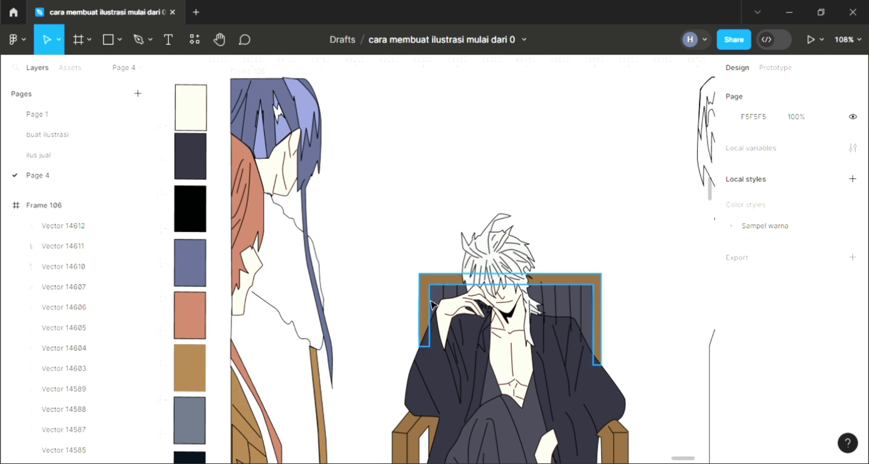
scroll(448, 272, "down", 3)
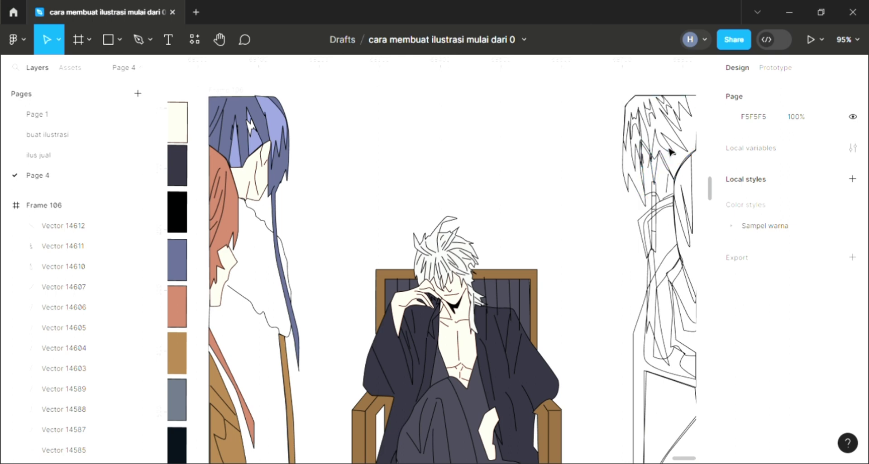
- Send the left figure's light blue hair piece back one layer
left_click(686, 164)
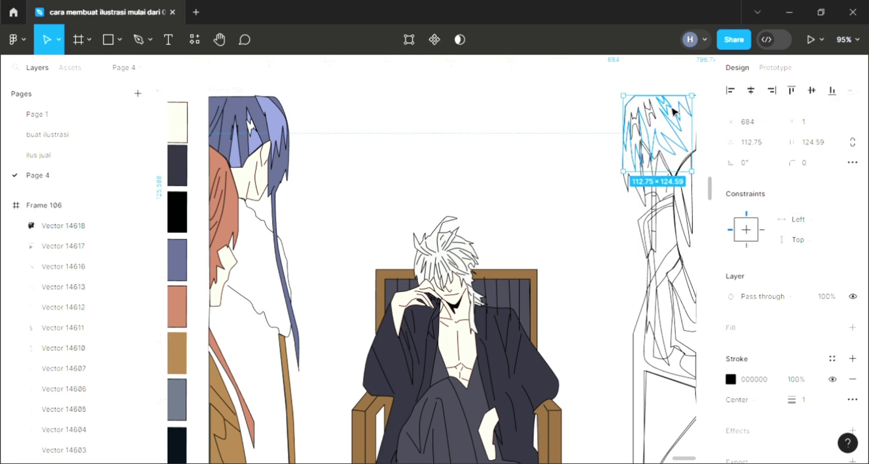
left_click(290, 131)
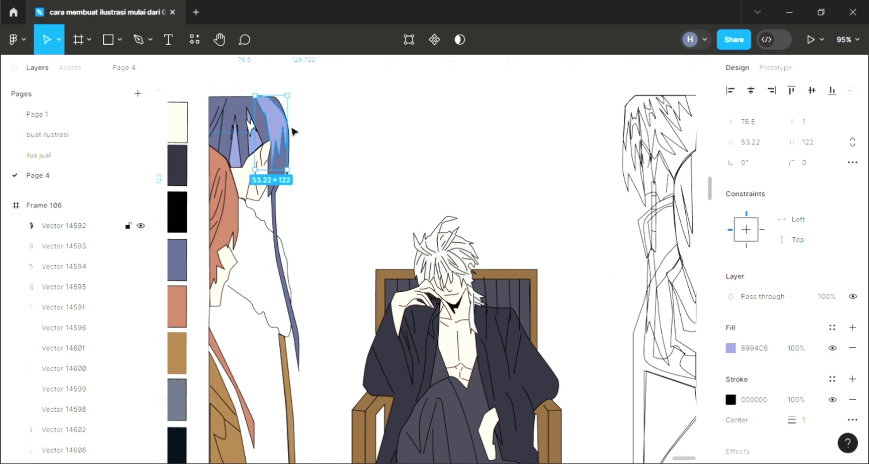
key("ctrl+bracketleft")
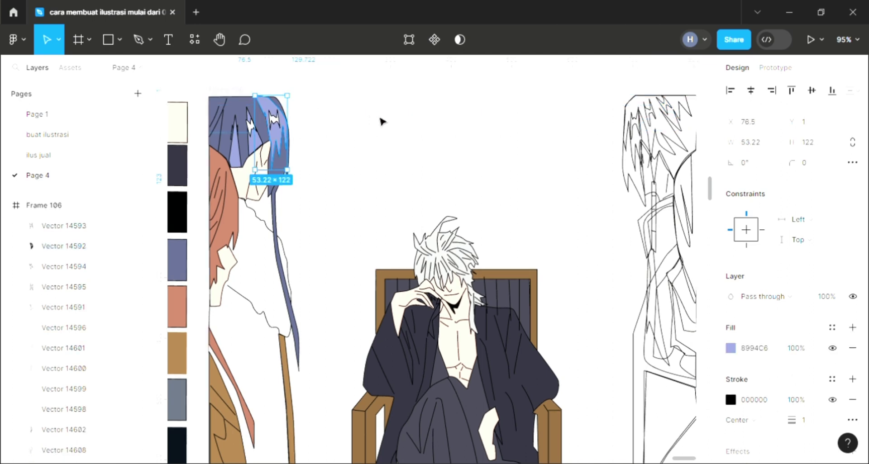
left_click(391, 139)
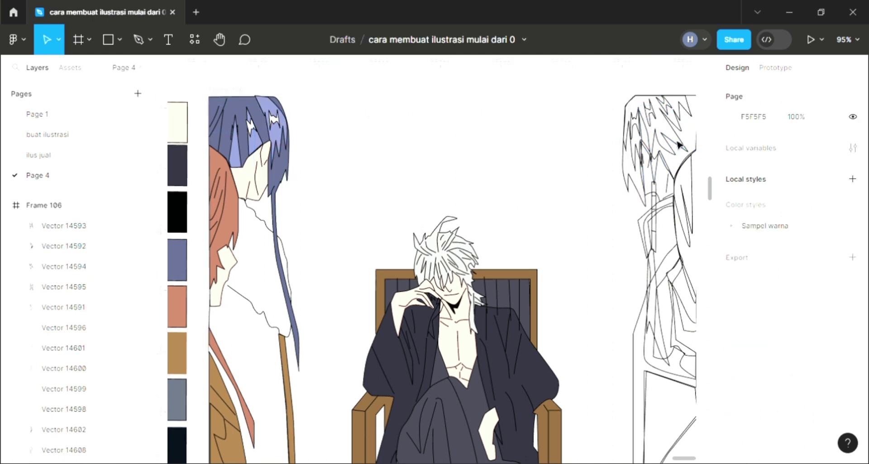
- Give a small strand of the right sketch's hair a white FFFFFF fill
left_click(696, 164)
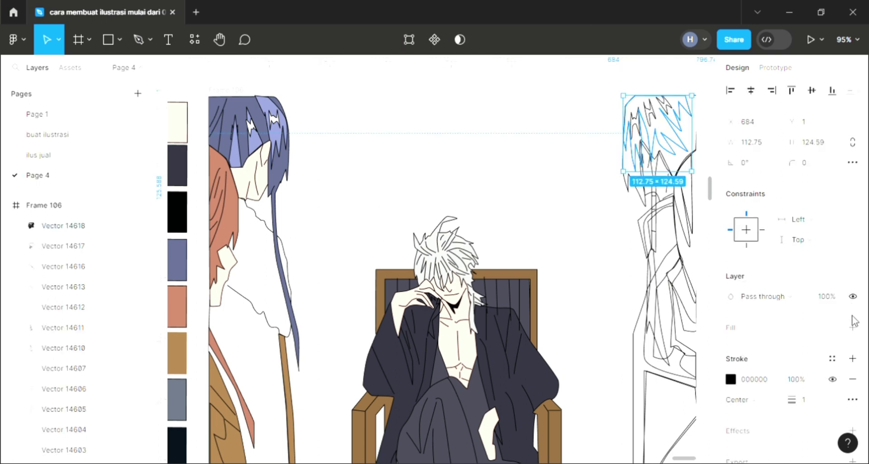
key("Tab")
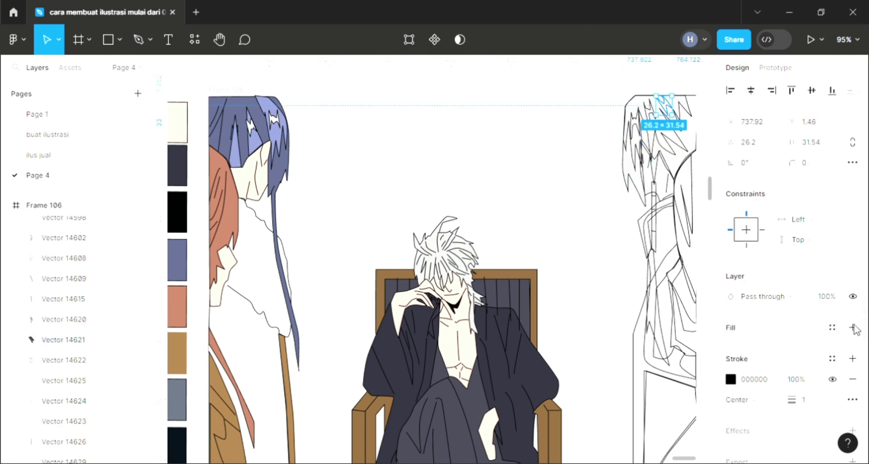
left_click(853, 327)
key("i")
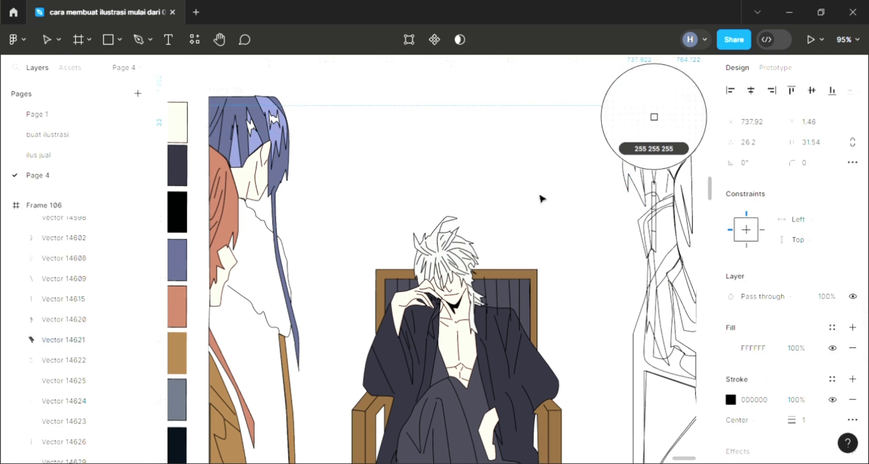
key("Escape")
key("shift+Tab")
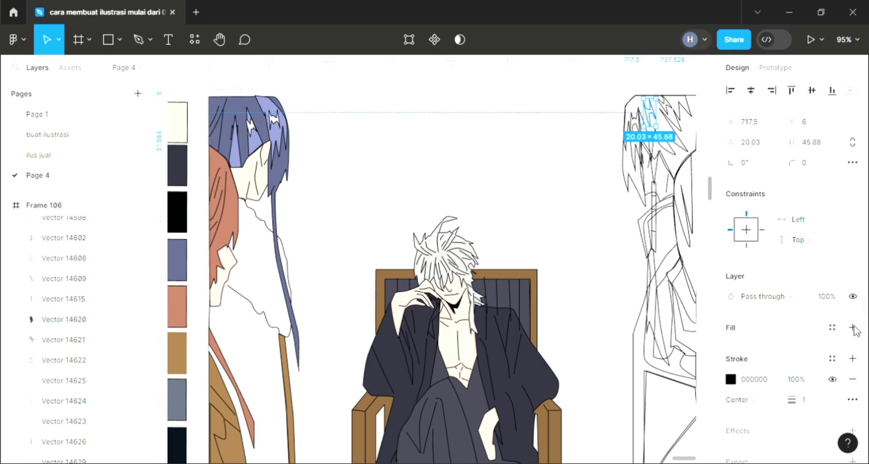
key("i")
key("Escape")
key("Escape")
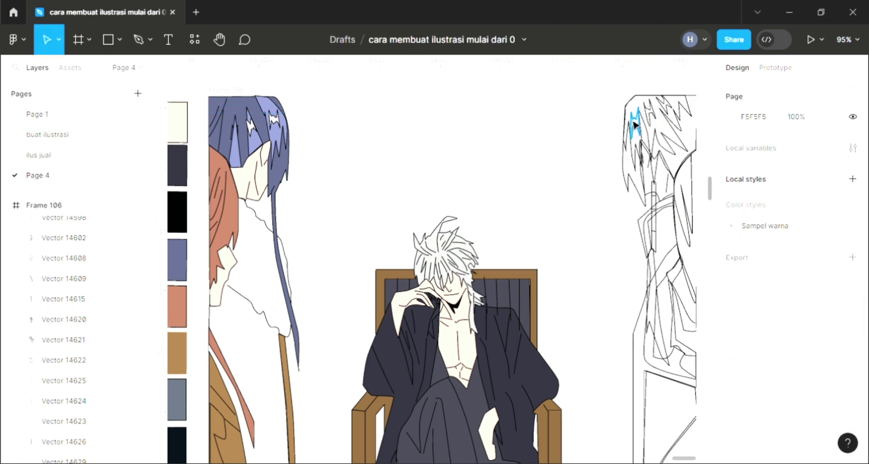
- Select another thin hair strand on the right sketch for a white fill
left_click(635, 125)
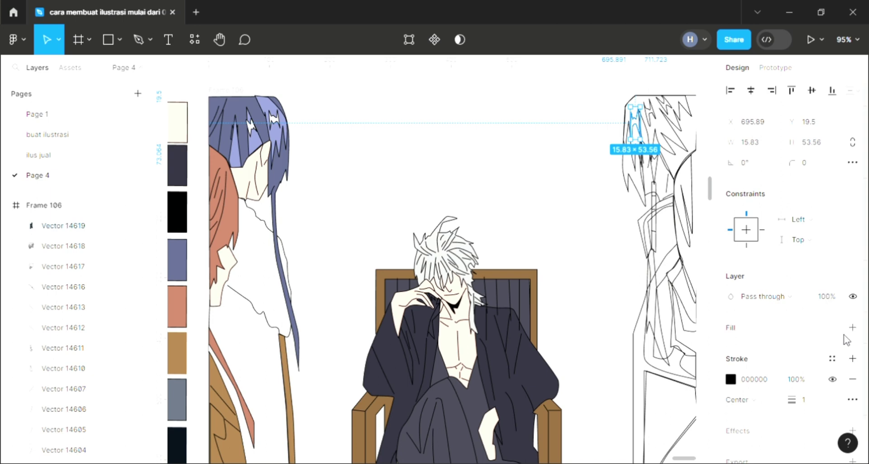
key("i")
key("Escape")
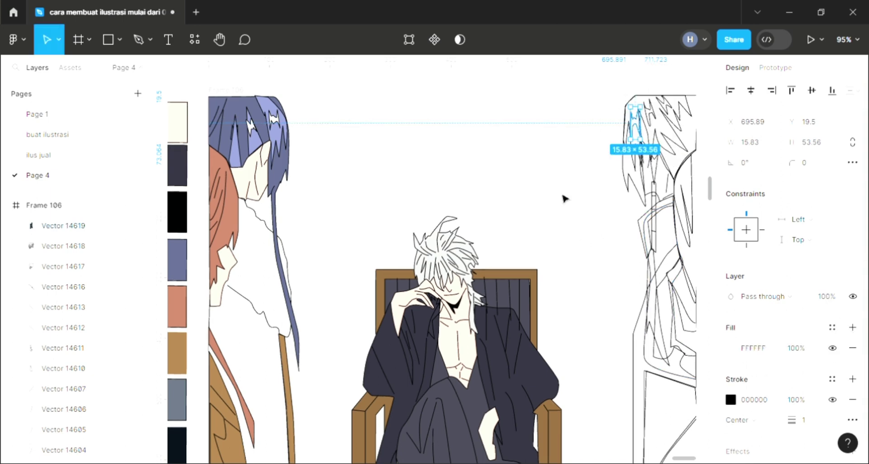
key("Escape")
left_click(687, 152)
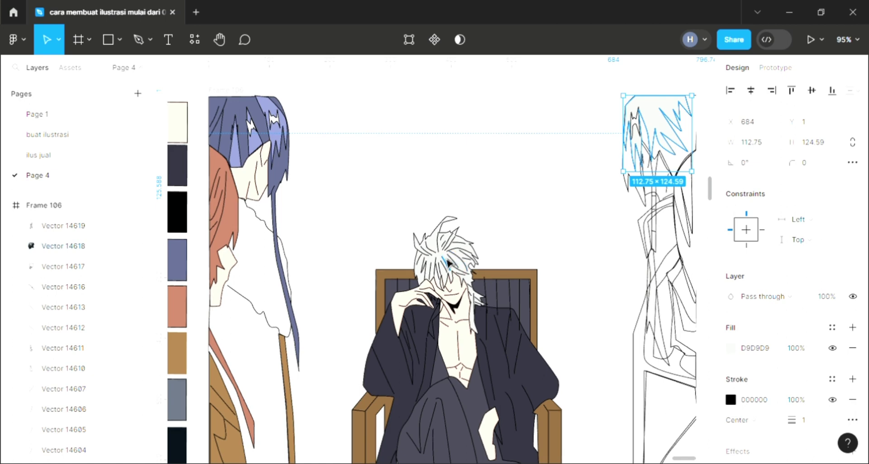
- Colour the front hair dark slate, then lighten it to greyish-blue 666574
key("i")
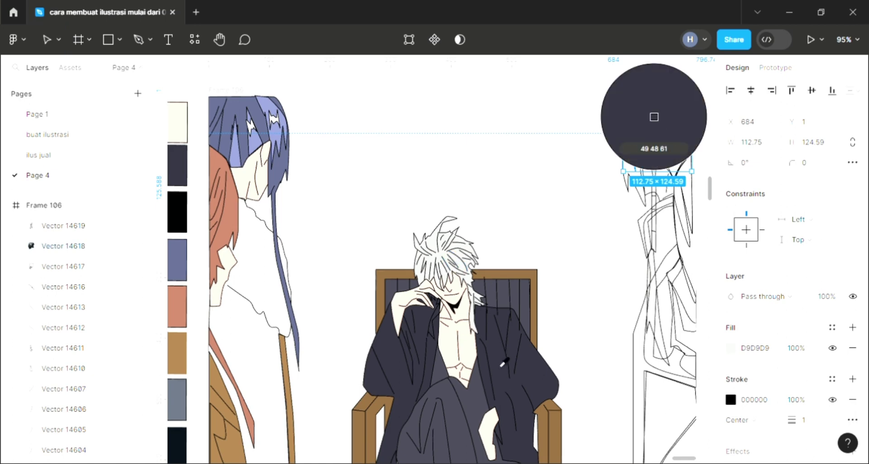
left_click(654, 117)
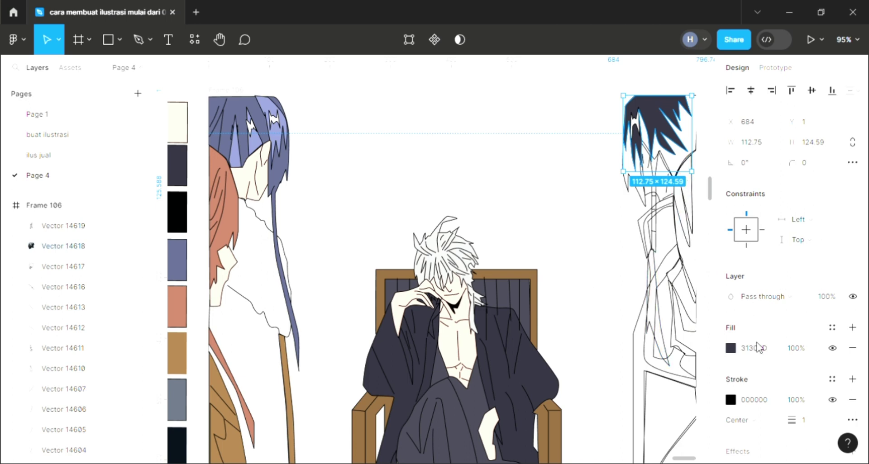
left_click(730, 348)
left_click(583, 217)
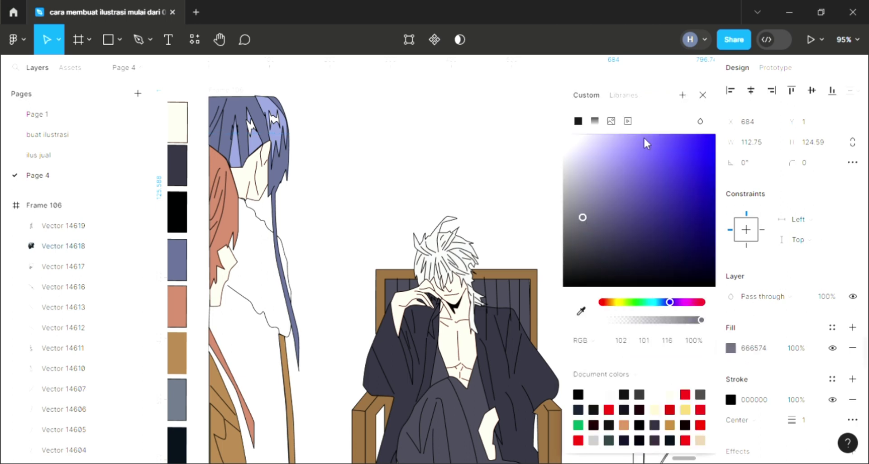
left_click(703, 96)
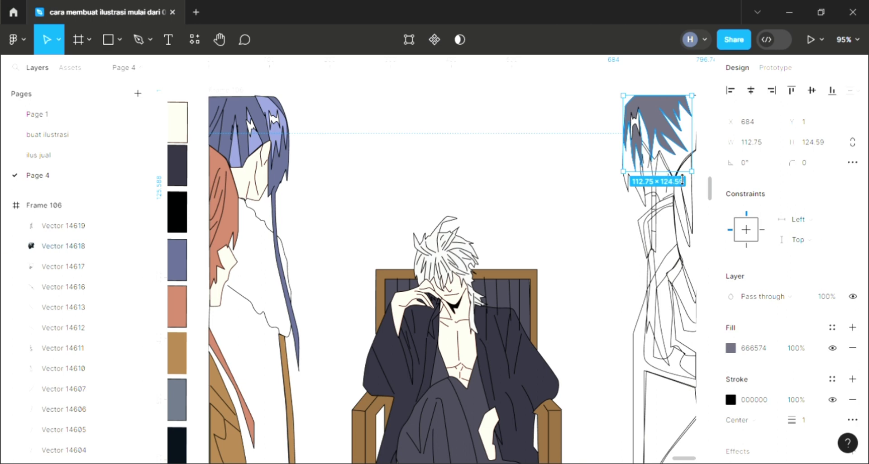
left_click(633, 189)
- Fill the larger back hair shape with dark slate 31303D
left_click(651, 209)
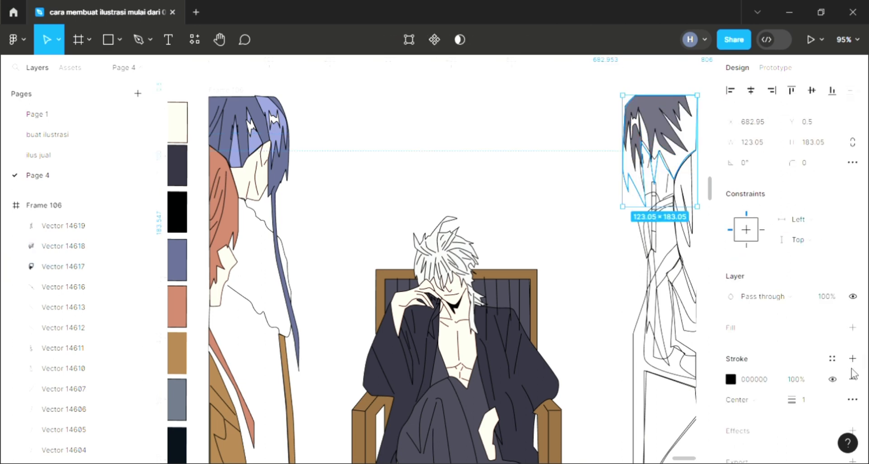
left_click(852, 327)
key("i")
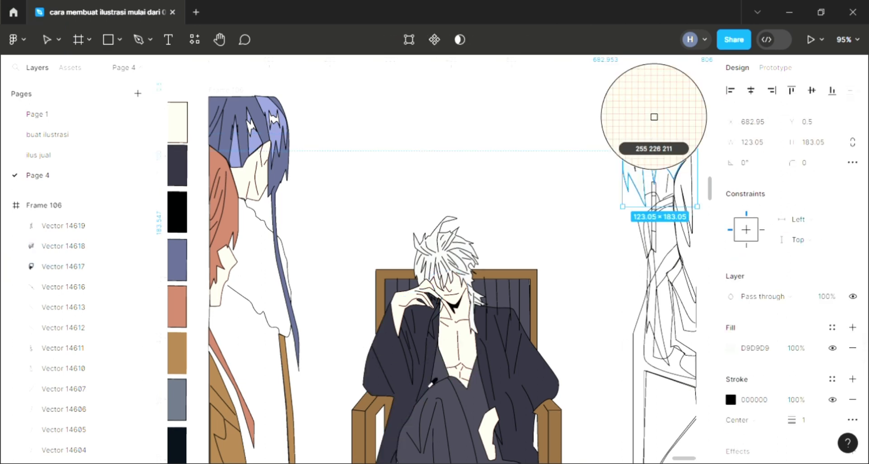
left_click(177, 165)
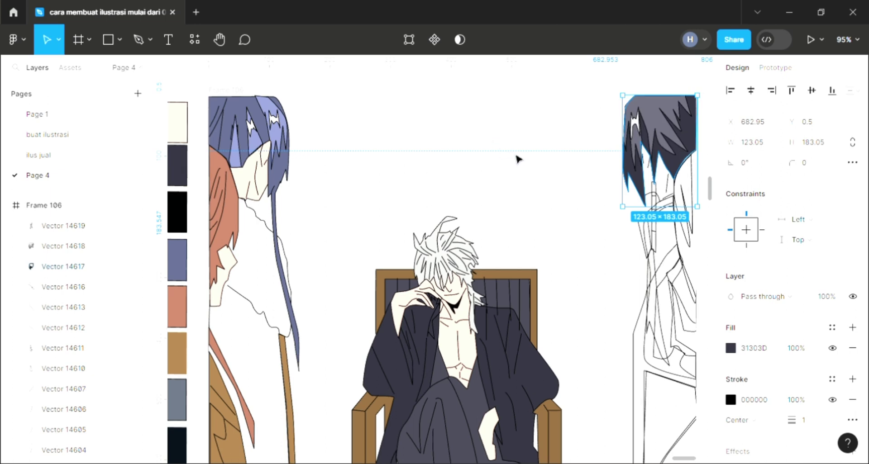
left_click(596, 130)
- Fill the inner hair piece below the bangs and the next piece with the dark hair colour
left_click(657, 201)
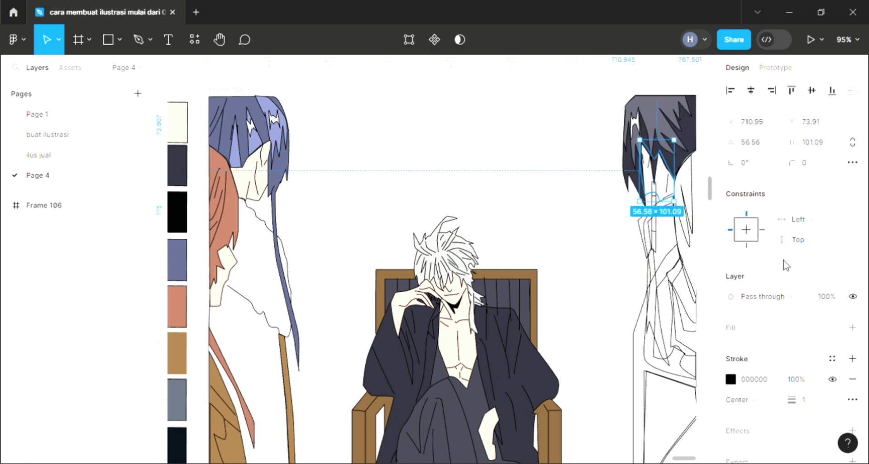
left_click(852, 328)
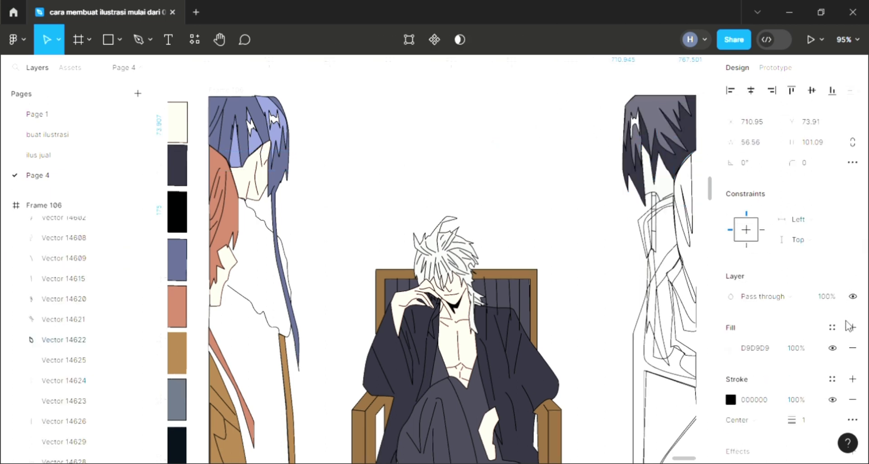
scroll(367, 216, "up", 2)
scroll(369, 217, "down", 2)
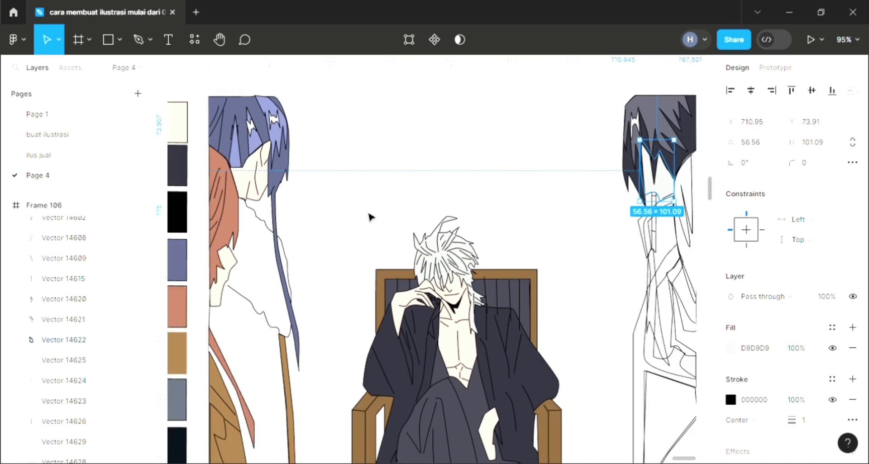
key("i")
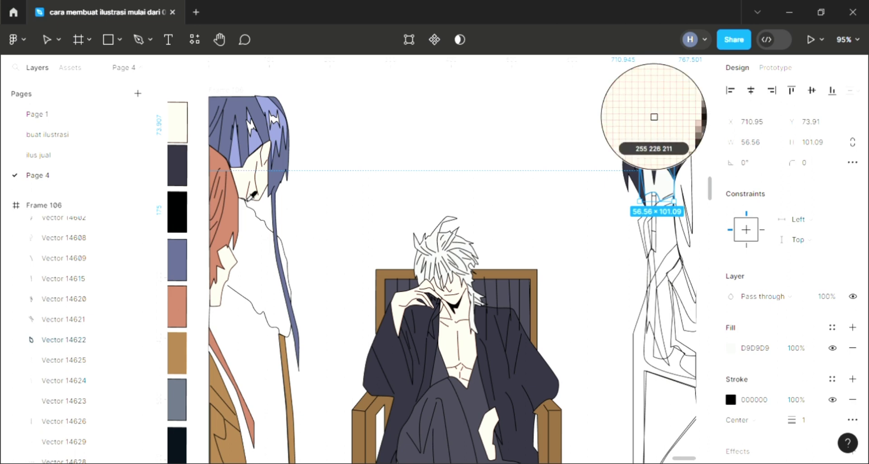
left_click(654, 116)
key("Escape")
left_click(694, 236)
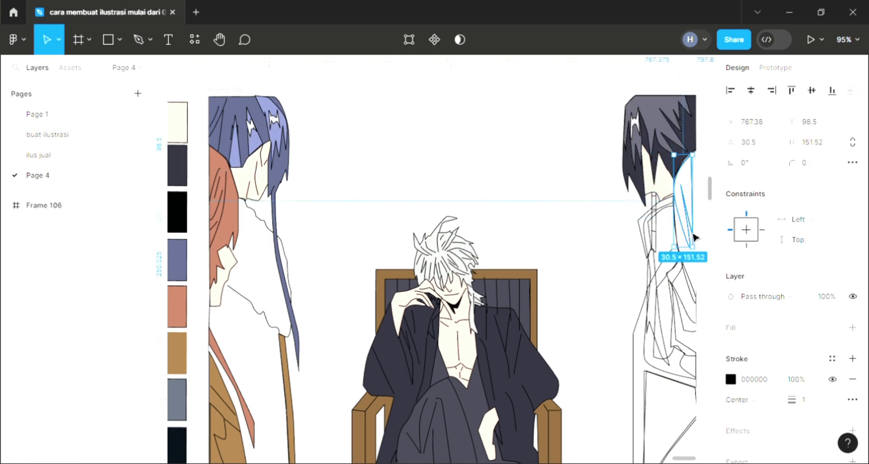
mouse_move(780, 327)
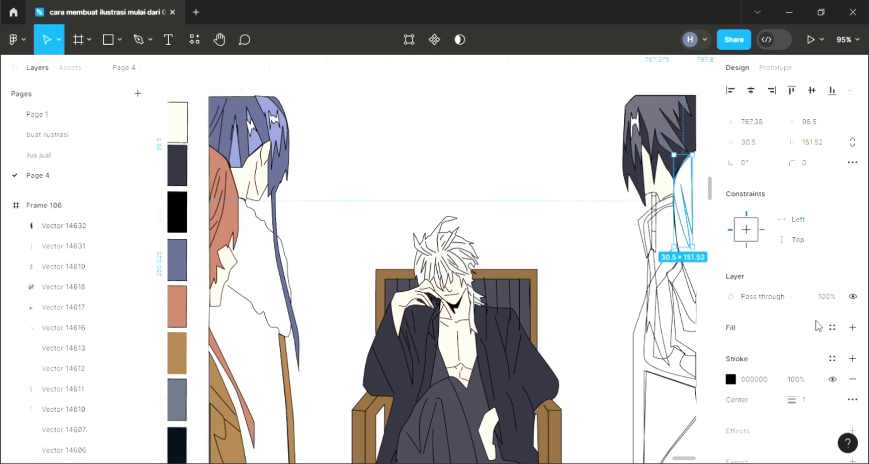
left_click(852, 327)
key("i")
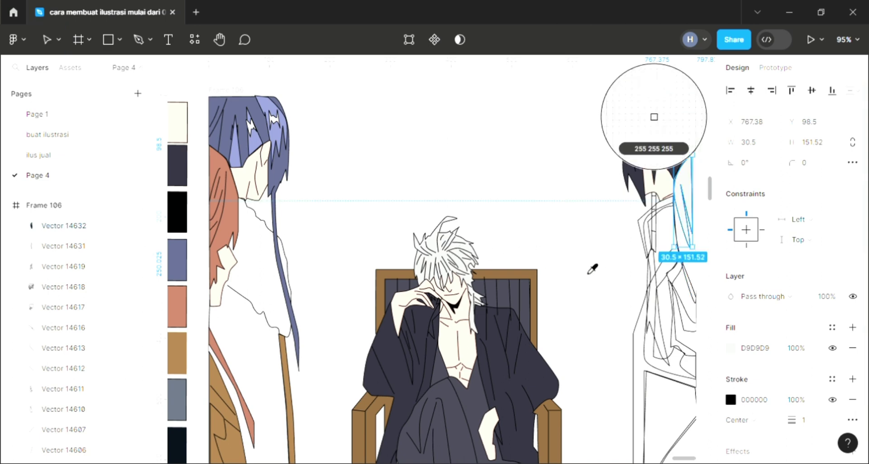
key("Escape")
key("Escape")
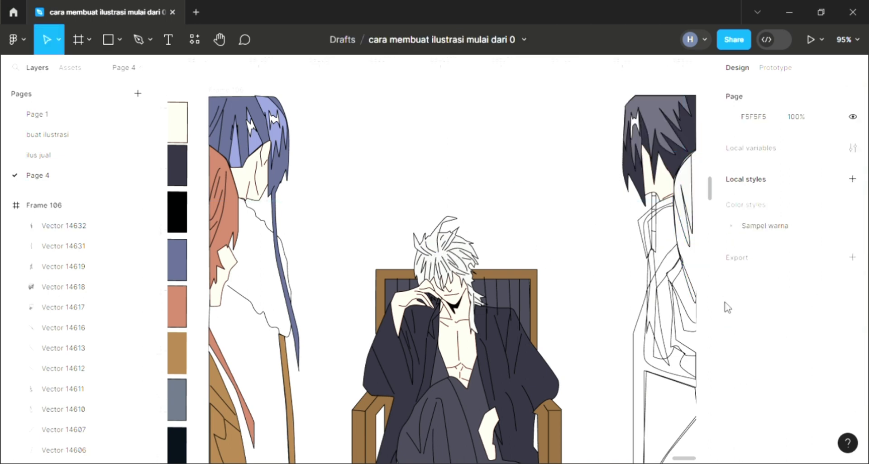
- Fill the long 37.83×252.18 piece beside the face with white FFFFFF
left_click(682, 247)
left_click(695, 170)
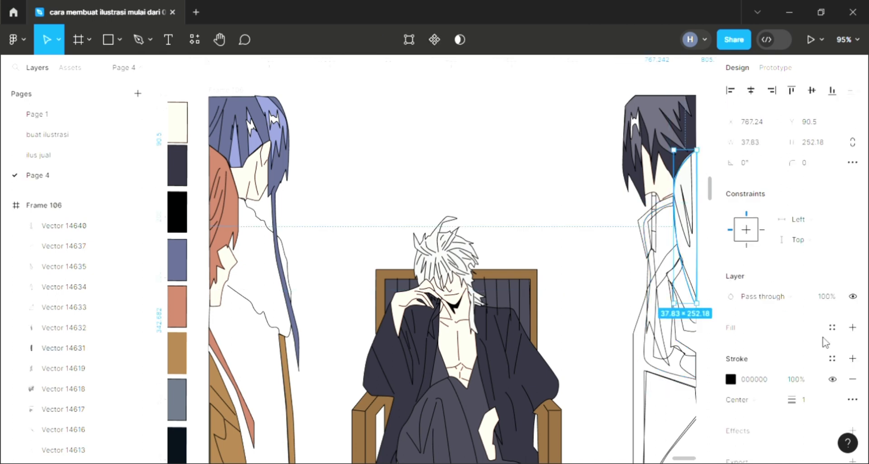
left_click(853, 327)
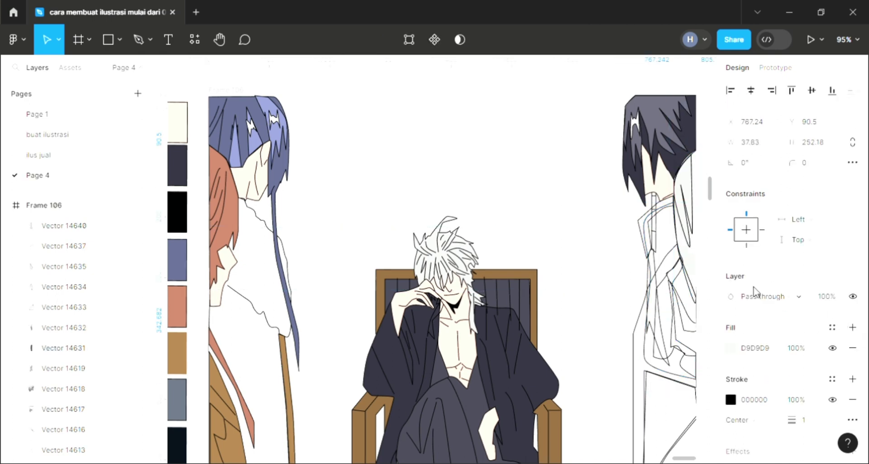
key("i")
left_click(732, 348)
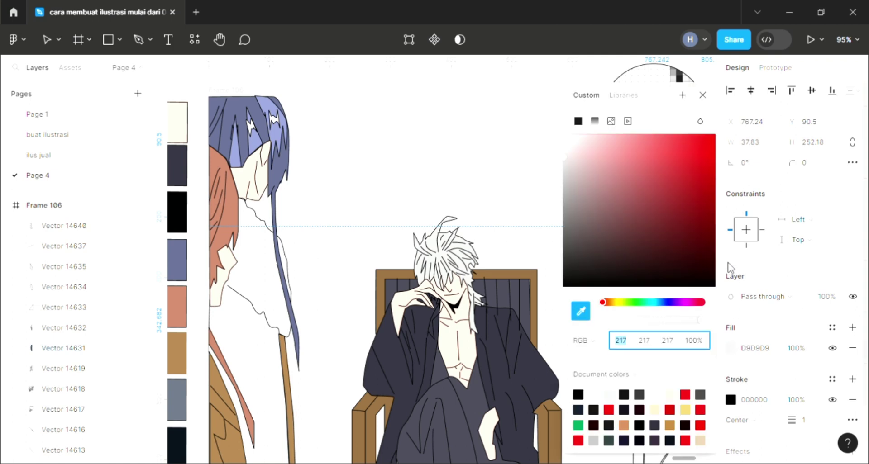
key("i")
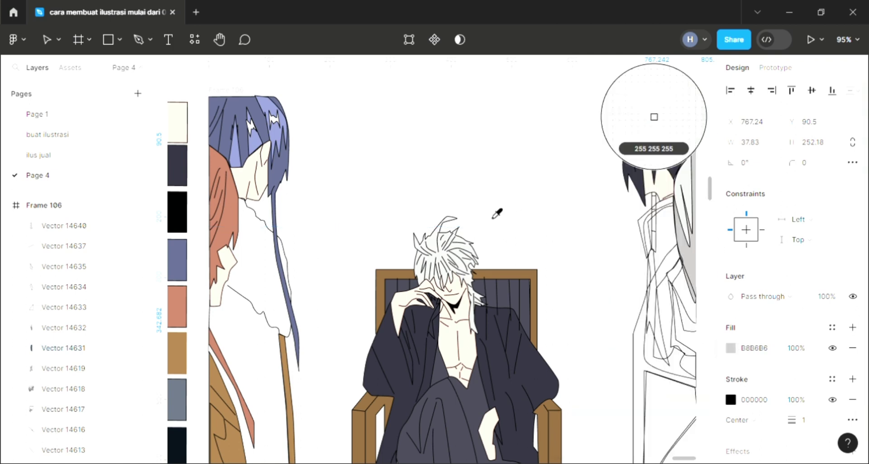
left_click(498, 218)
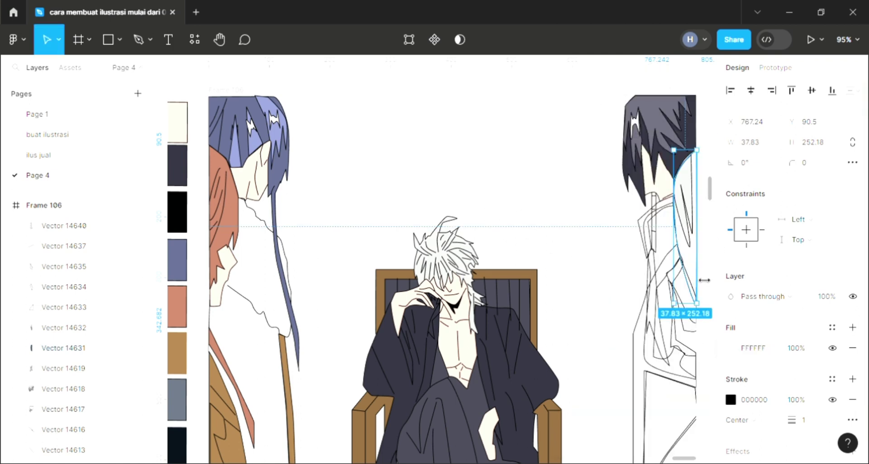
left_click(536, 186)
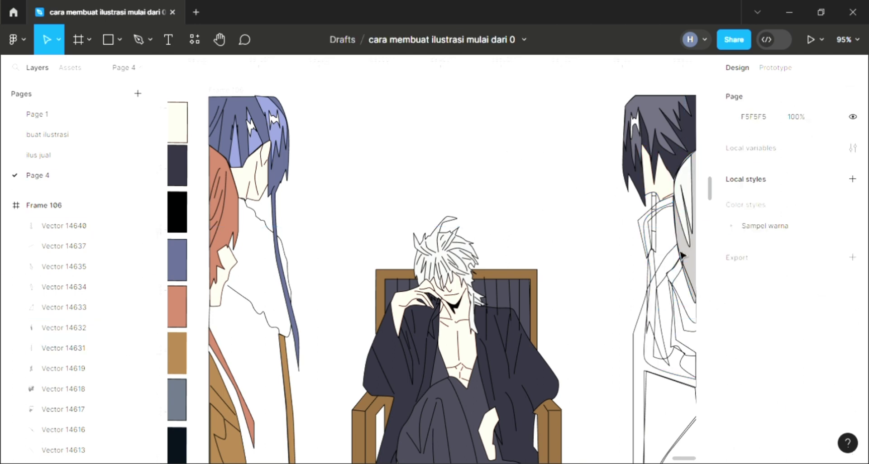
- Fill the right figure's collar strip with a bright green
left_click(657, 232)
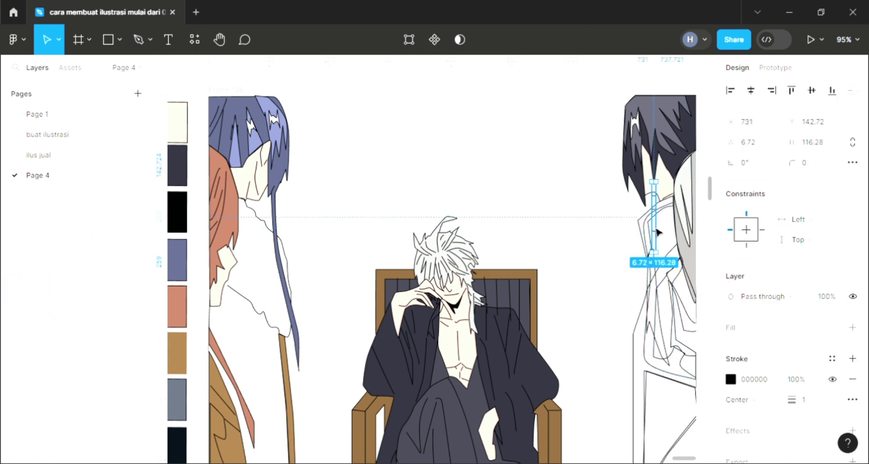
left_click(852, 327)
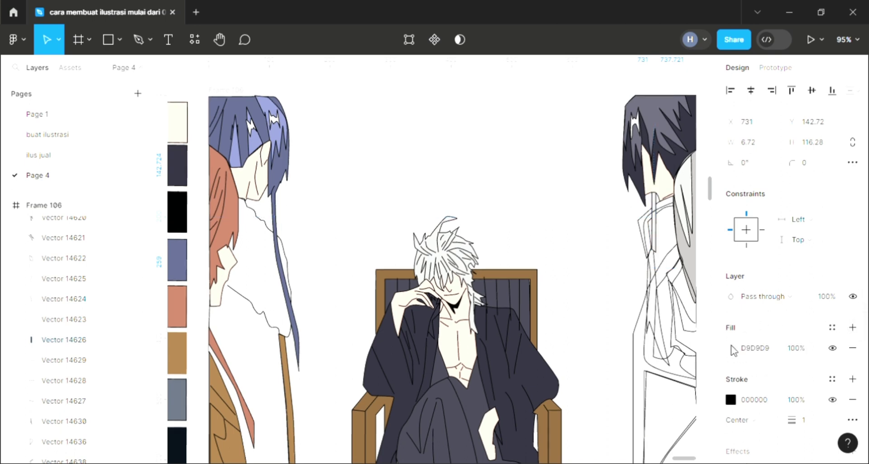
left_click(730, 348)
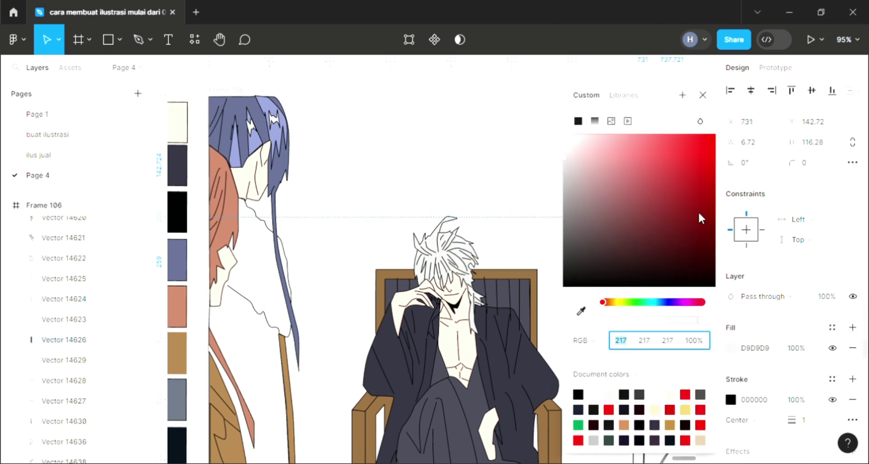
left_click(631, 302)
left_click(656, 142)
left_click(702, 96)
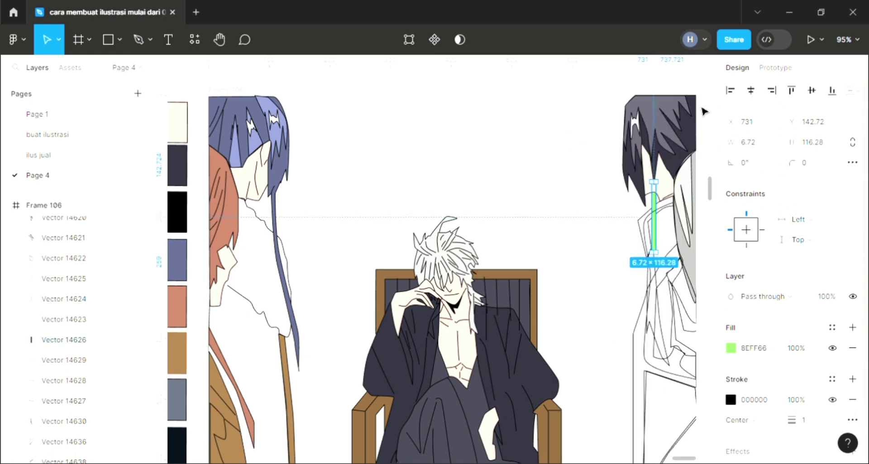
left_click(584, 235)
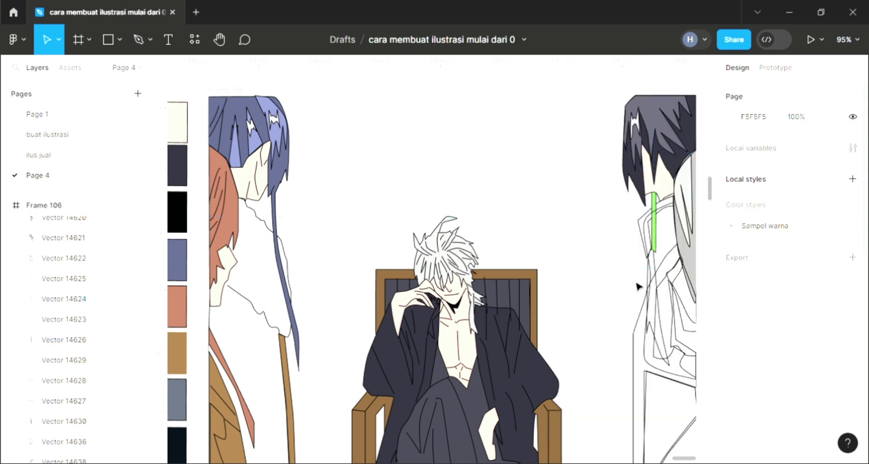
- Fill the long hair strand below the collar with the dark hair colour
left_click(662, 311)
left_click(852, 328)
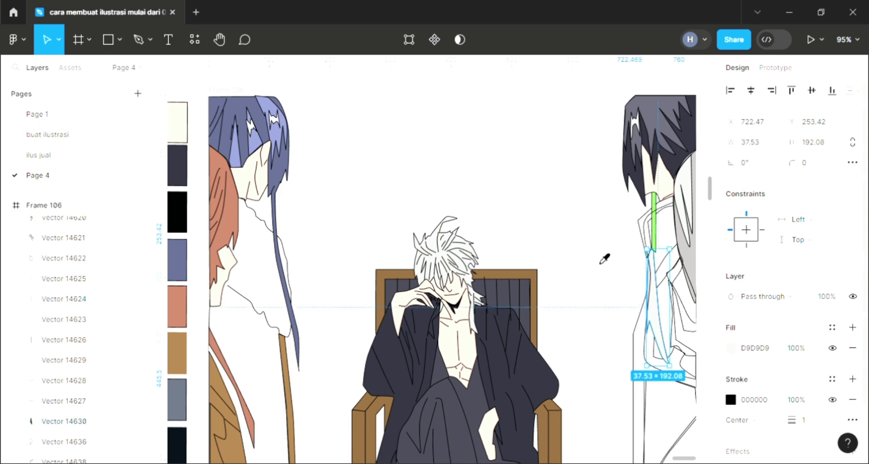
left_click(654, 117)
left_click(540, 234)
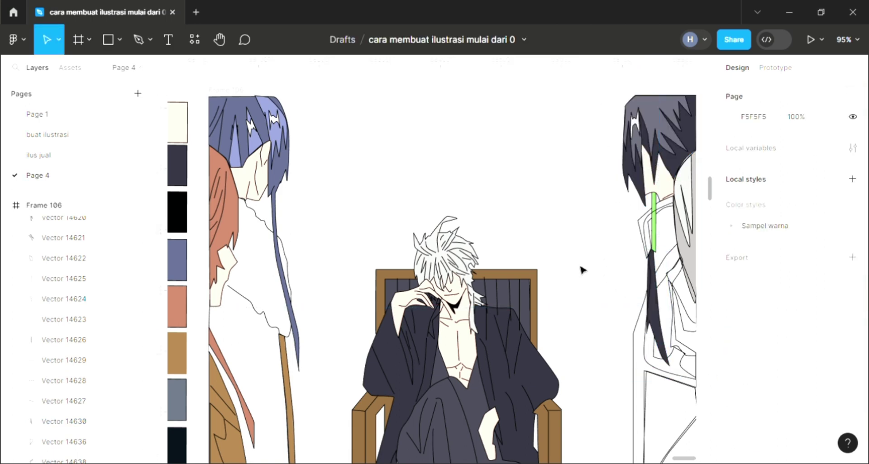
left_click(661, 301)
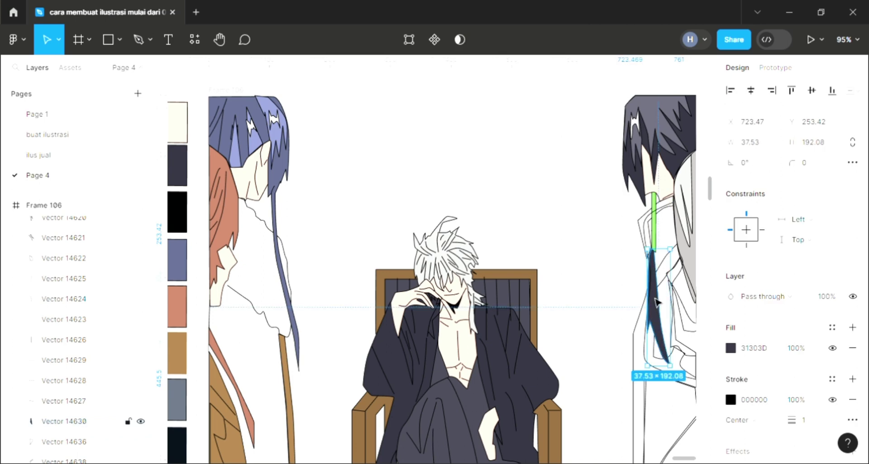
left_click(610, 301)
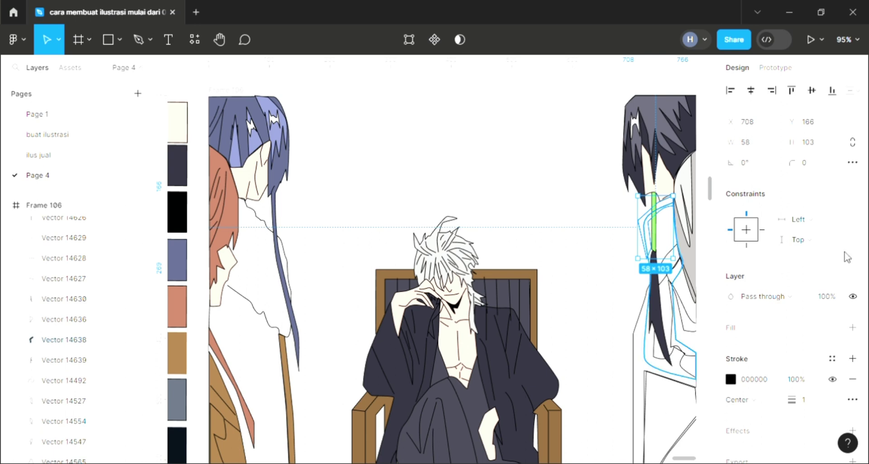
- Fill the coat piece and the shirt piece with the brown swatch
left_click(852, 328)
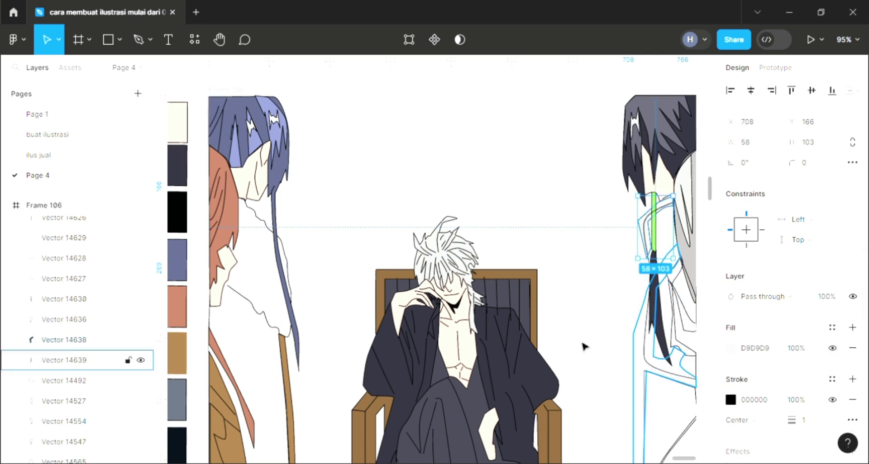
key("i")
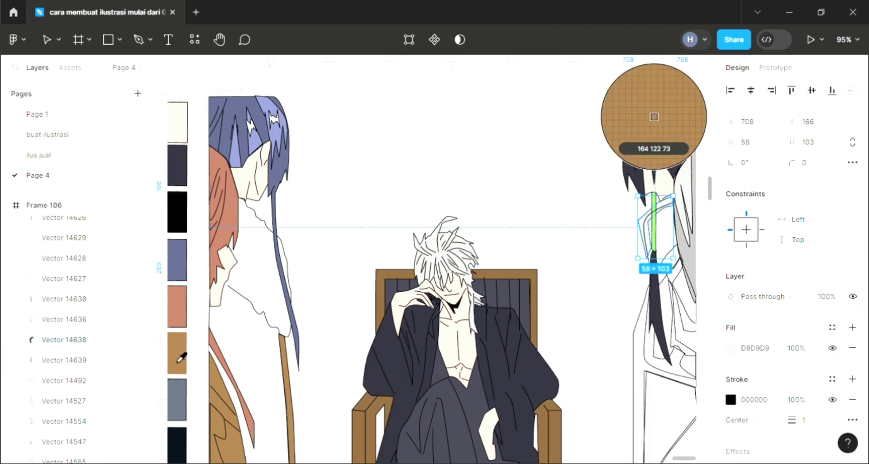
left_click(178, 358)
left_click(521, 143)
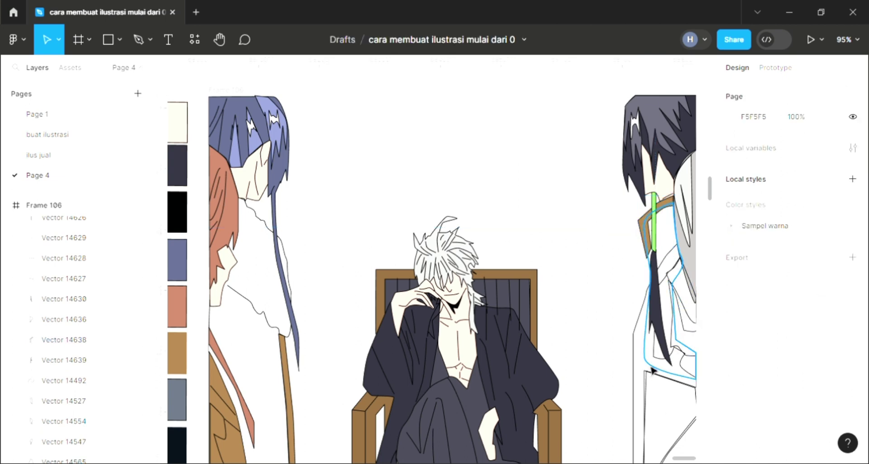
left_click(678, 263)
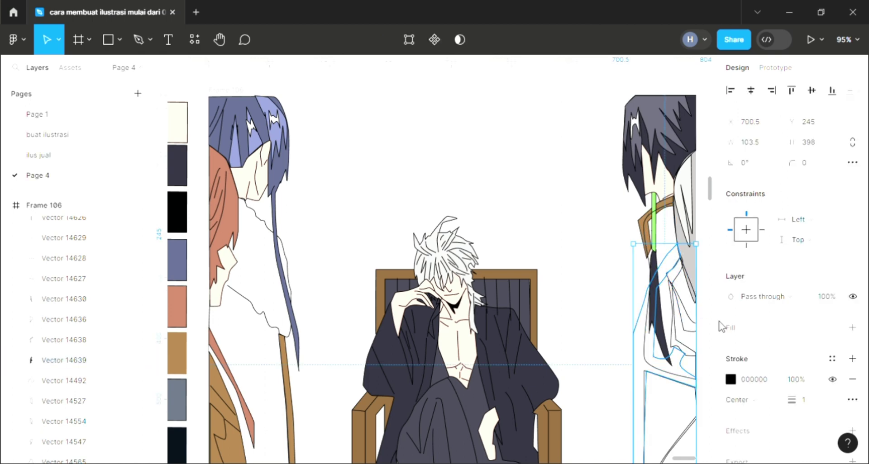
left_click(853, 328)
key("i")
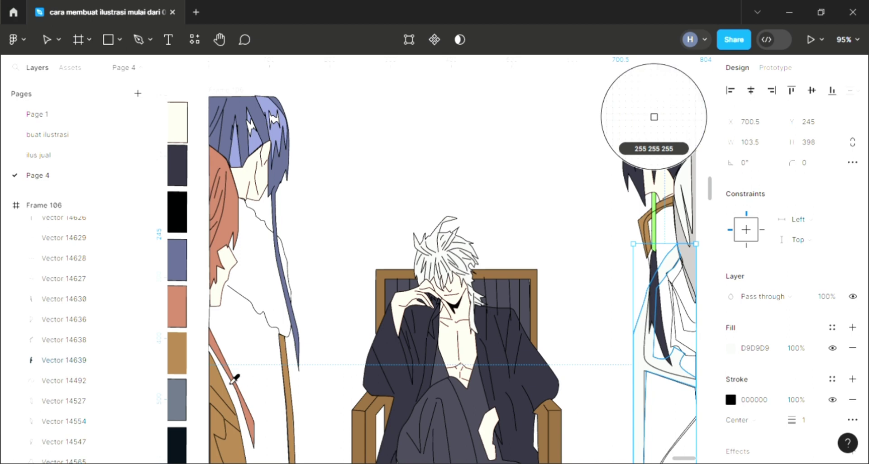
left_click(179, 358)
left_click(368, 225)
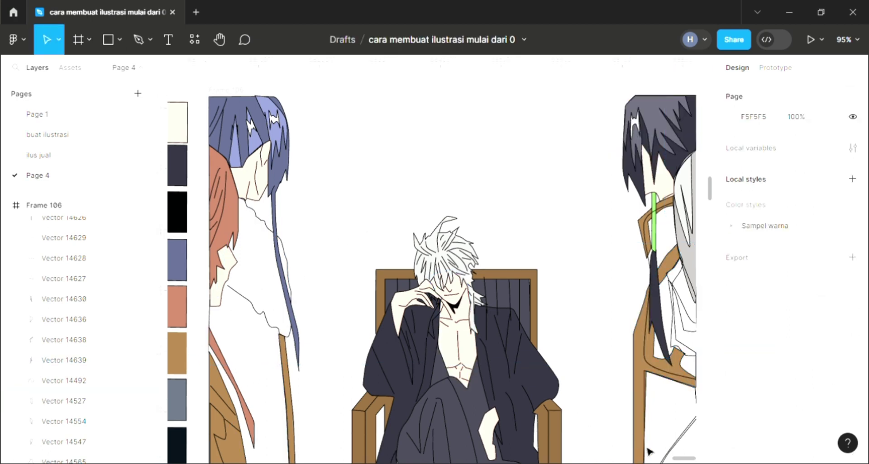
- Fill the 87.5×188.5 lower piece with dark 31303D
left_click(652, 417)
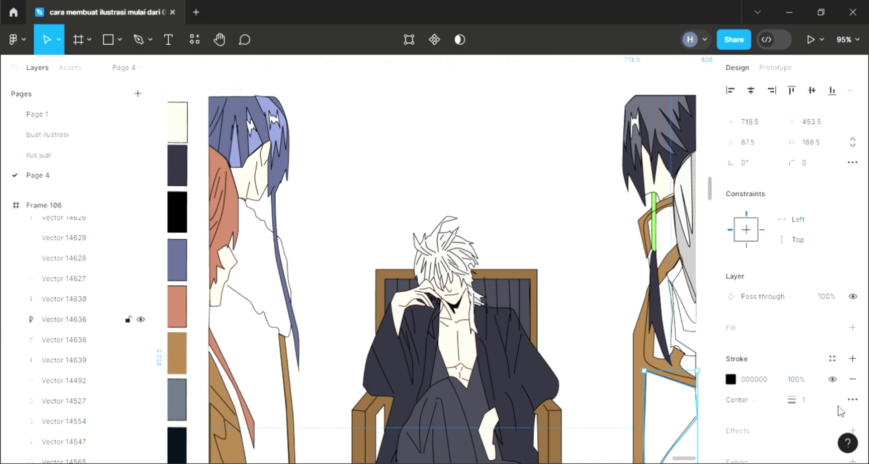
left_click(852, 327)
key("i")
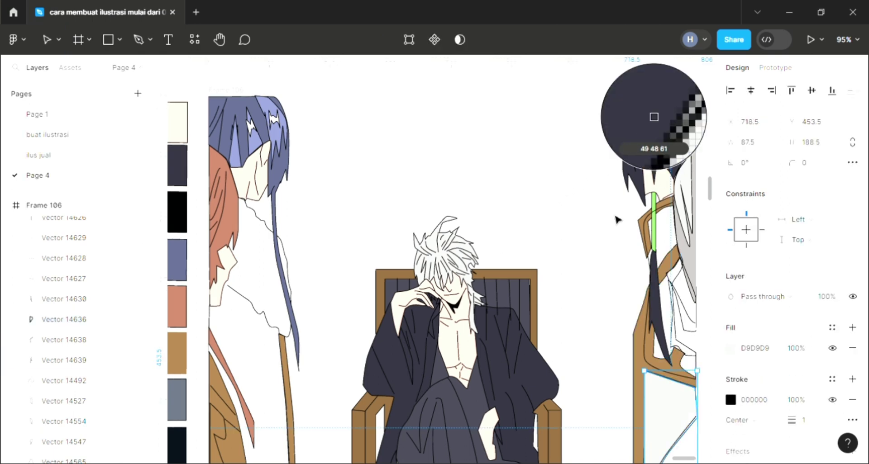
left_click(654, 116)
key("Escape")
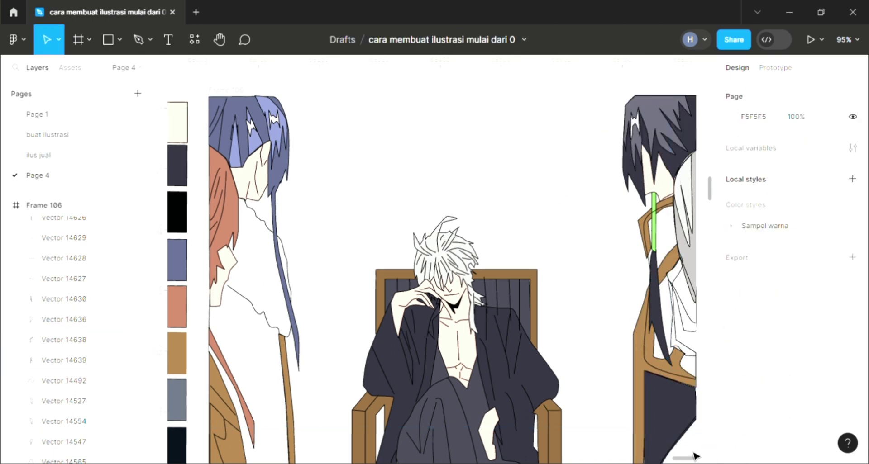
- Fill the right figure's small triangle piece with the blue-grey sampled from the artwork
left_click(693, 447)
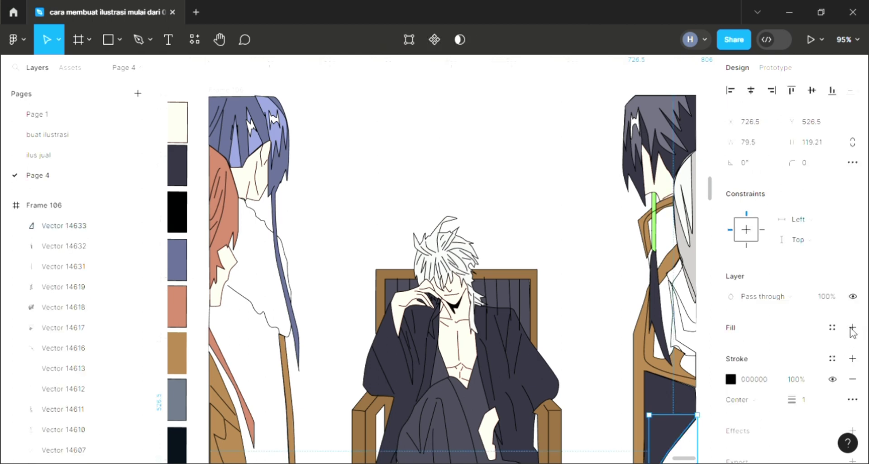
left_click(853, 327)
key("i")
left_click(654, 116)
key("Escape")
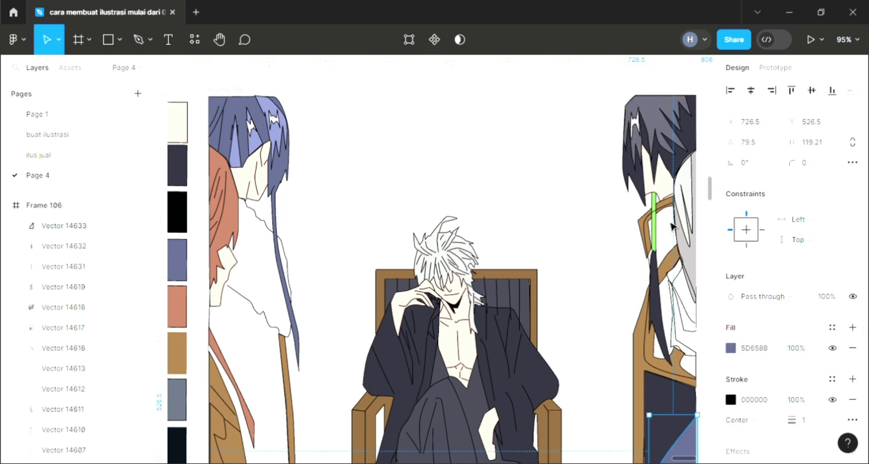
key("Escape")
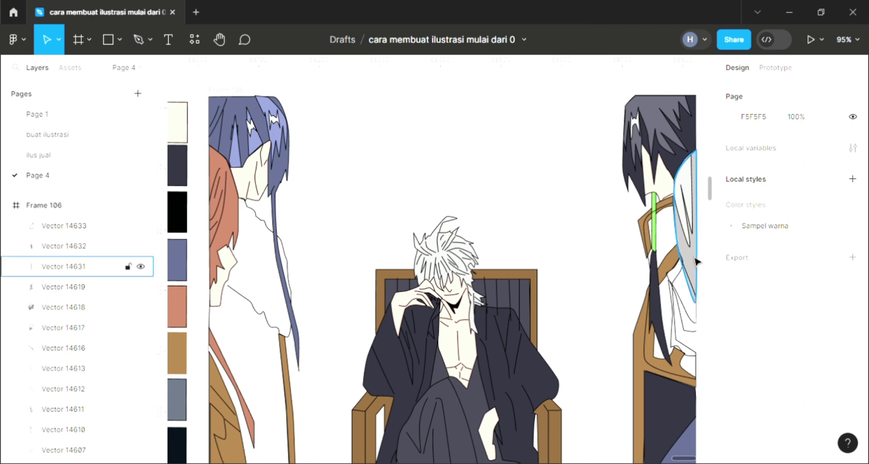
- Fill a neighbouring coat piece with the sampled skin tone, and add a fill to the white piece
left_click(684, 298)
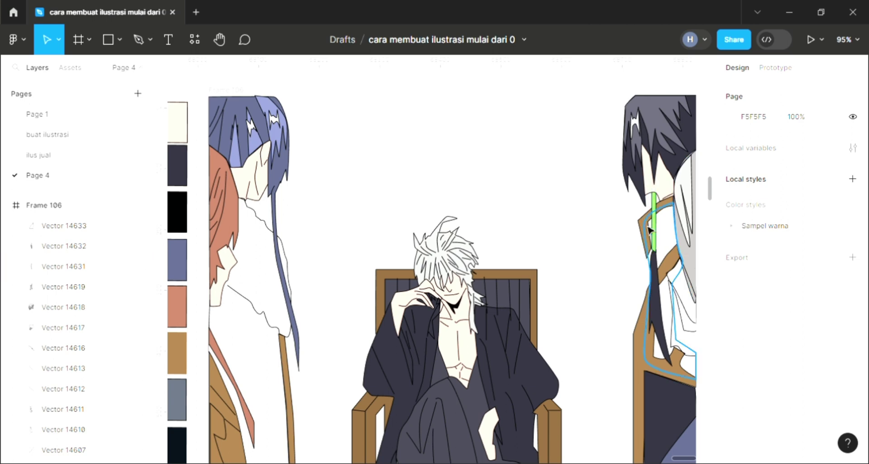
left_click(690, 315)
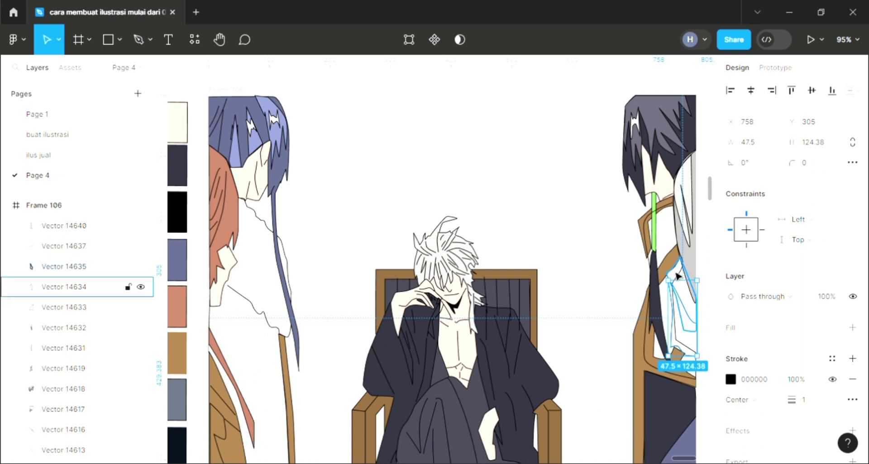
left_click(64, 287)
left_click(852, 327)
key("i")
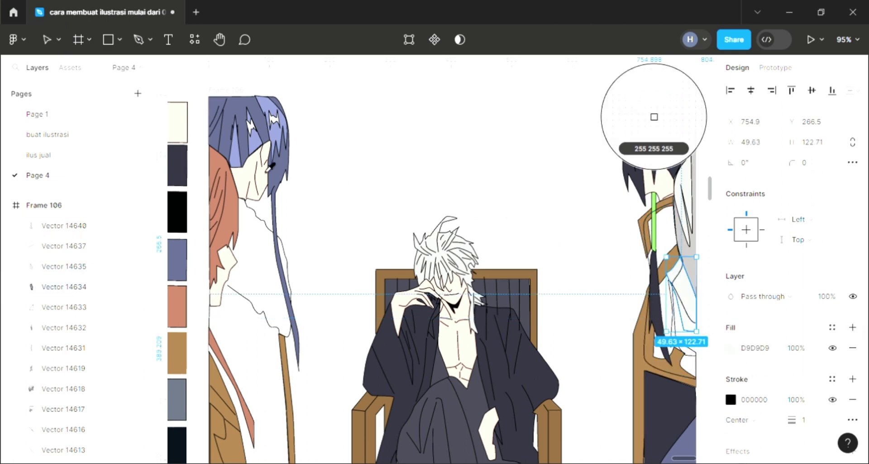
left_click(654, 113)
left_click(707, 330)
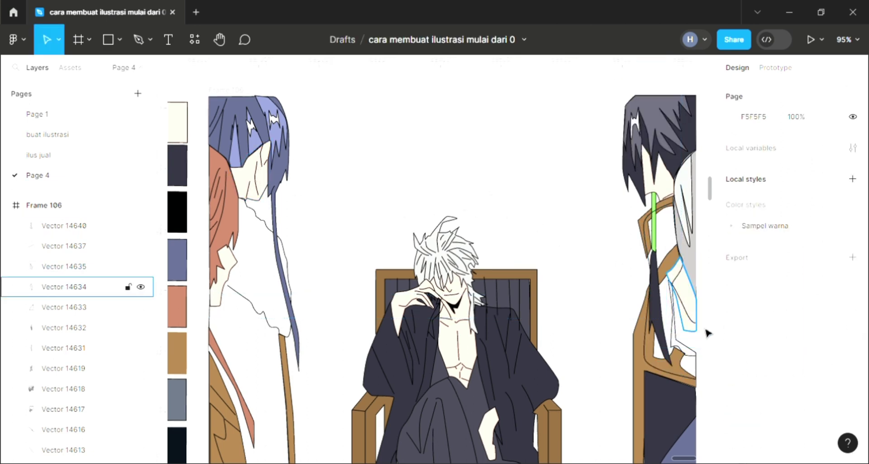
left_click(689, 360)
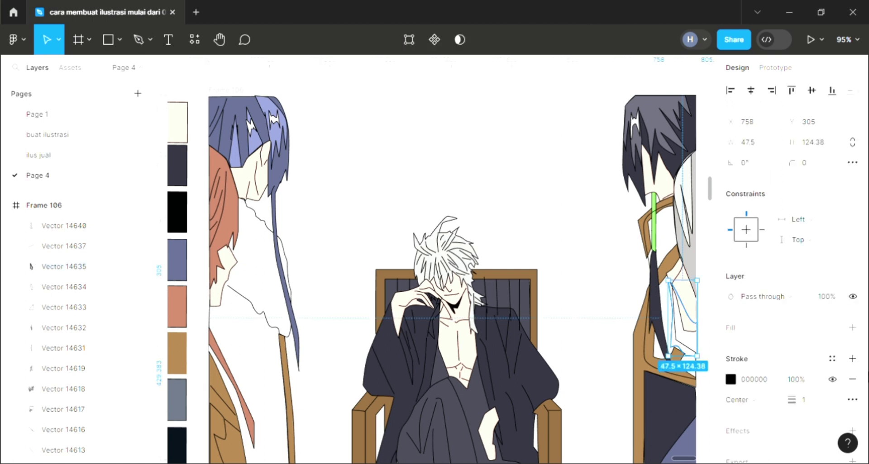
left_click(853, 327)
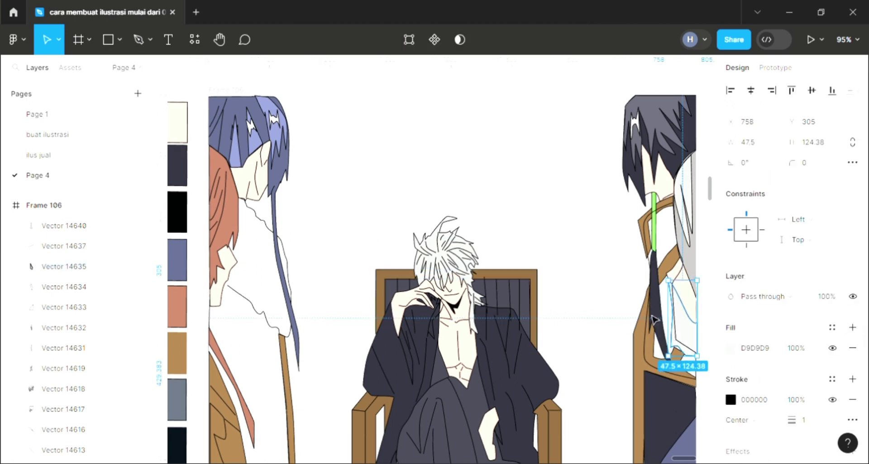
- Fill the large coat shape with sampled dark grey 454451 and send it to the back
left_click(679, 323)
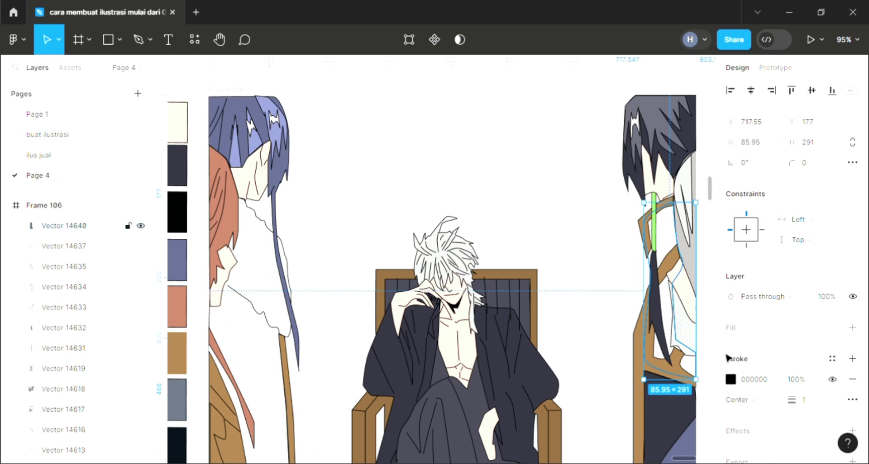
left_click(853, 328)
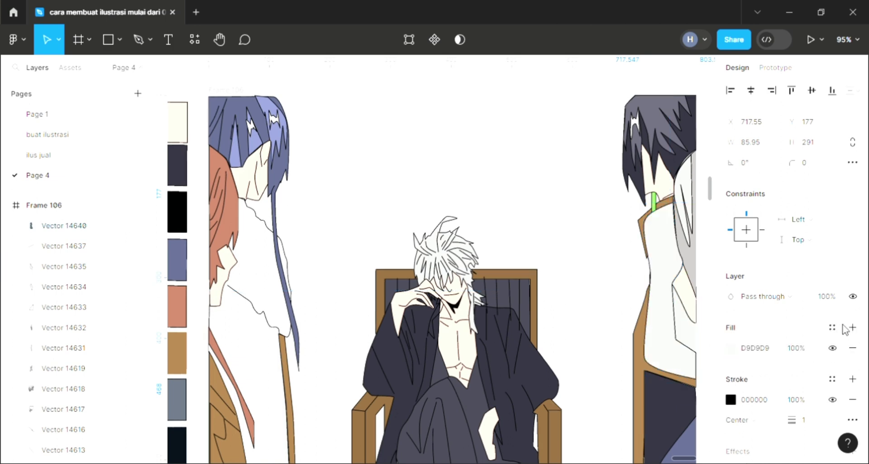
key("i")
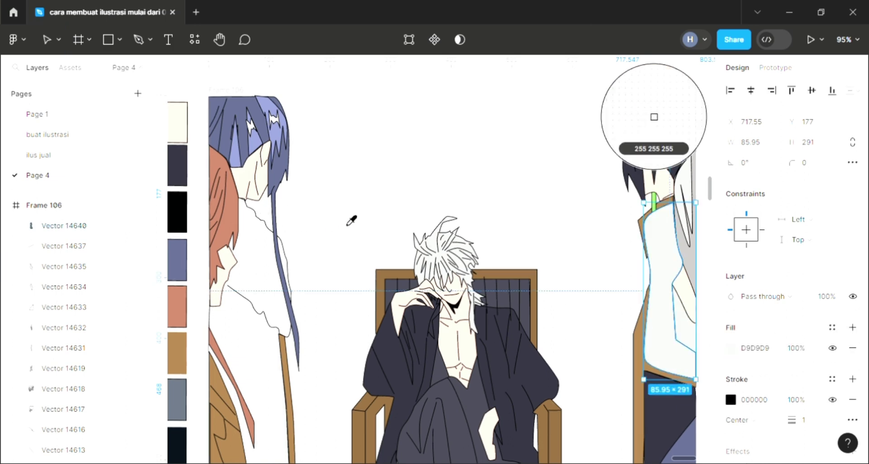
left_click(654, 117)
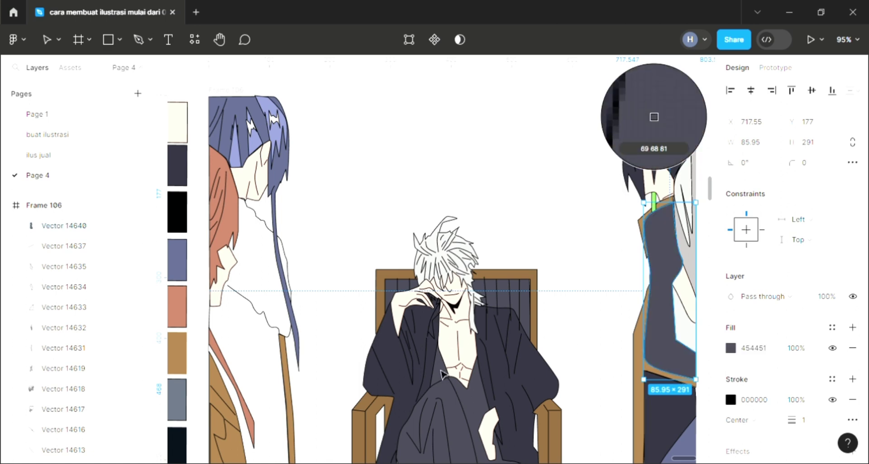
left_click(461, 187)
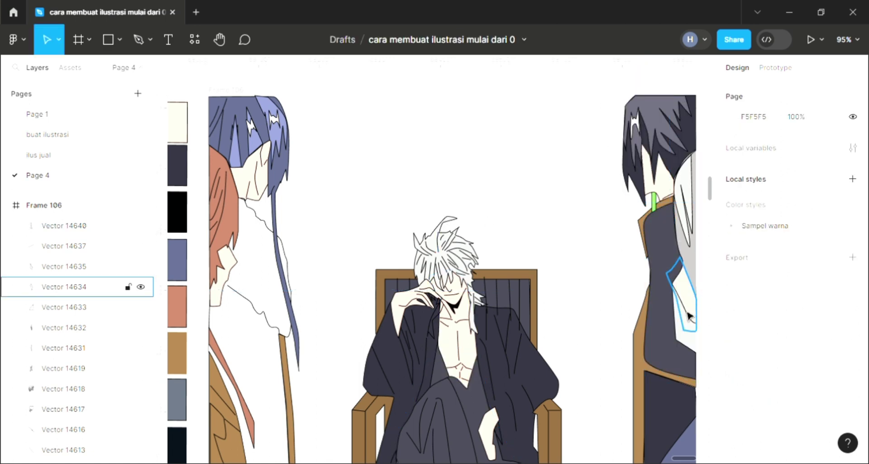
left_click(669, 275)
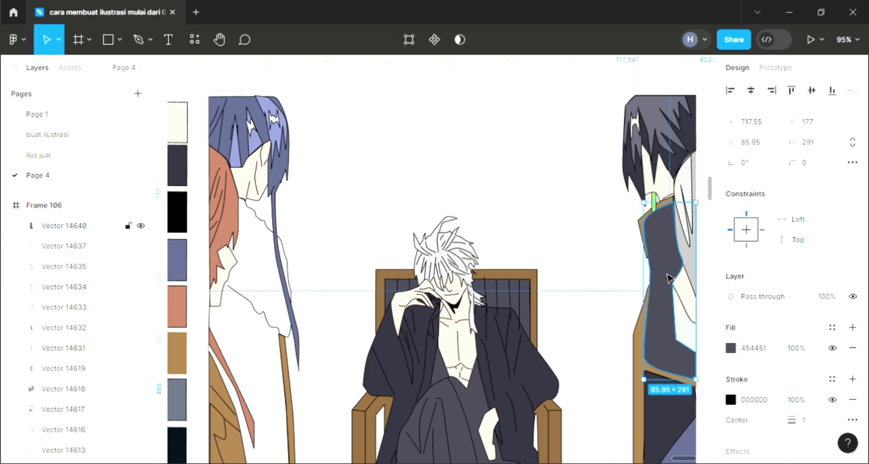
key("ctrl+shift+bracketleft")
left_click(559, 200)
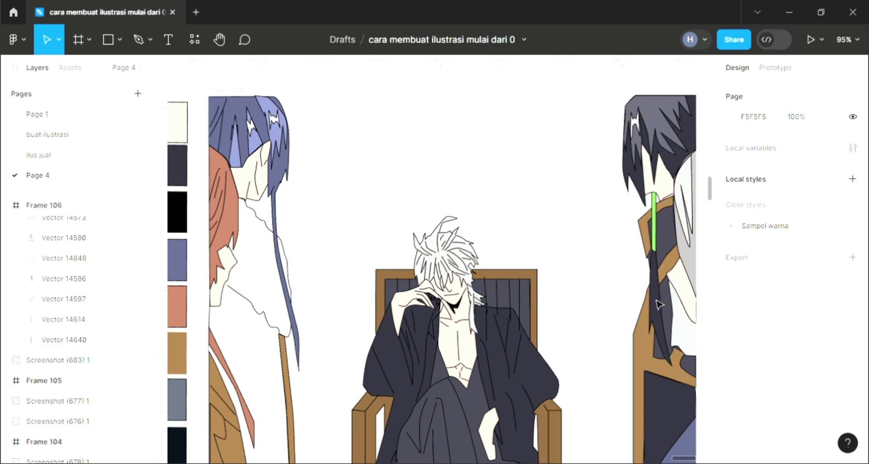
- Fill the white piece with a sampled grey at 50% fill opacity
left_click(683, 330)
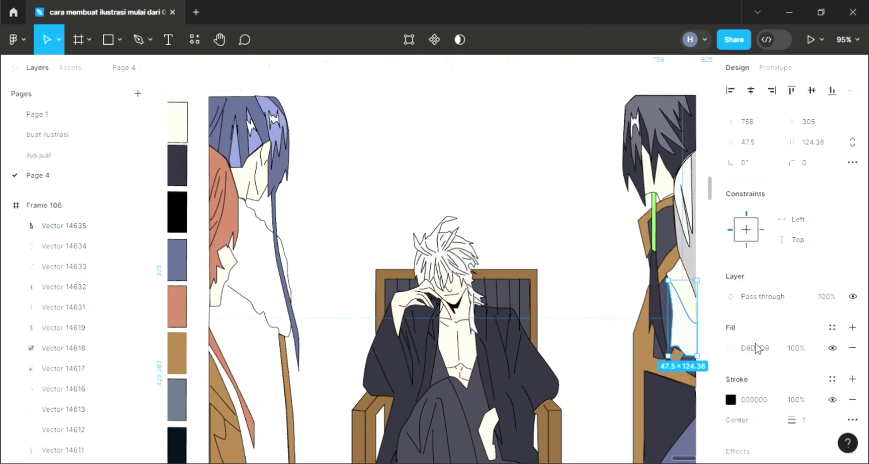
key("i")
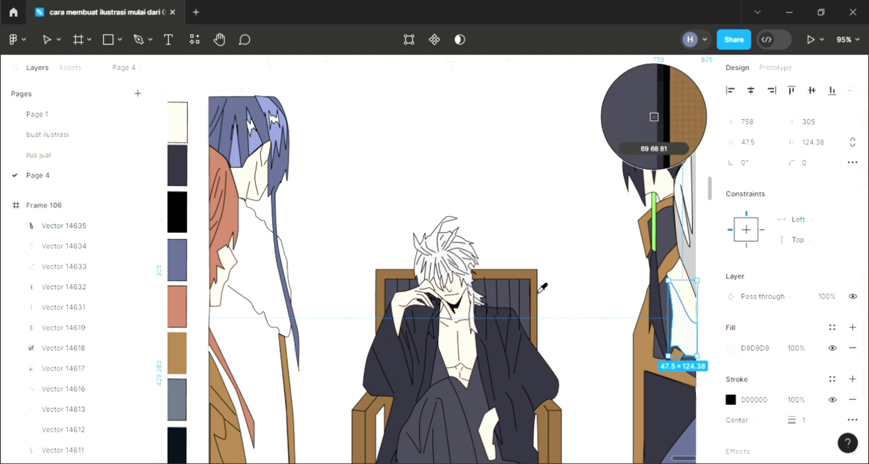
left_click(686, 227)
left_click(789, 349)
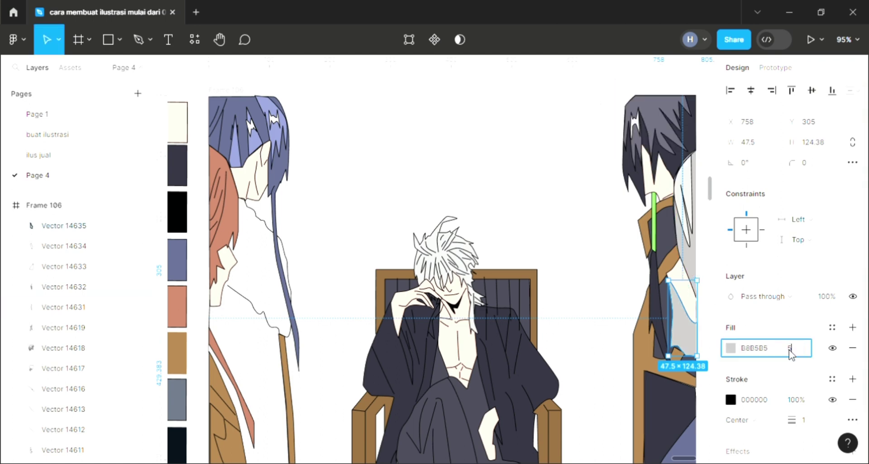
type("0")
key("Return")
left_click(495, 213)
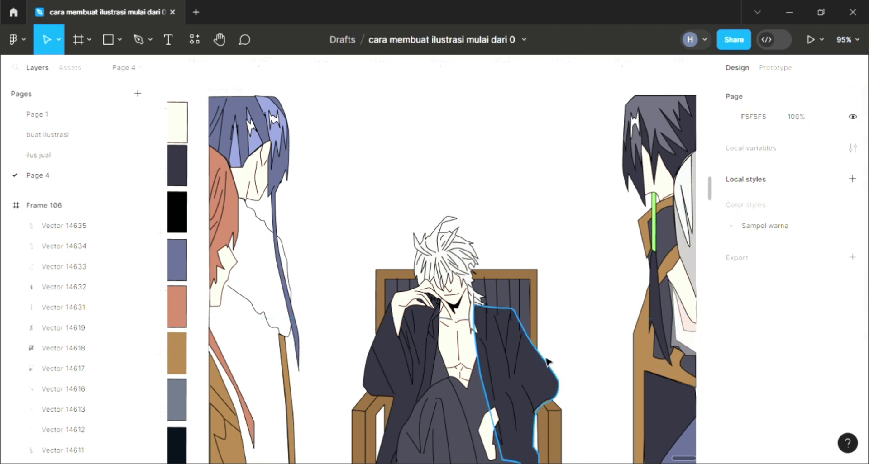
- Fill Frame 106's background with a linear gradient: periwinkle blue top stop, pink lower stop
scroll(548, 362, "down", 1)
scroll(344, 154, "down", 2)
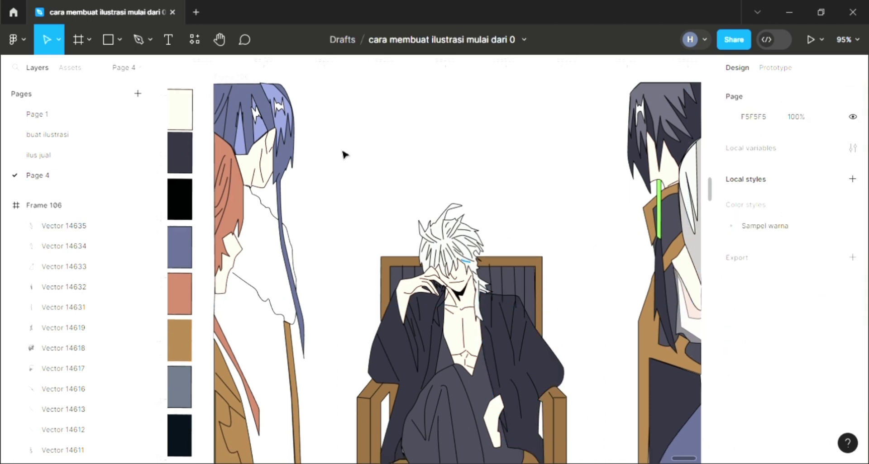
left_click(223, 80)
scroll(466, 317, "right", 1)
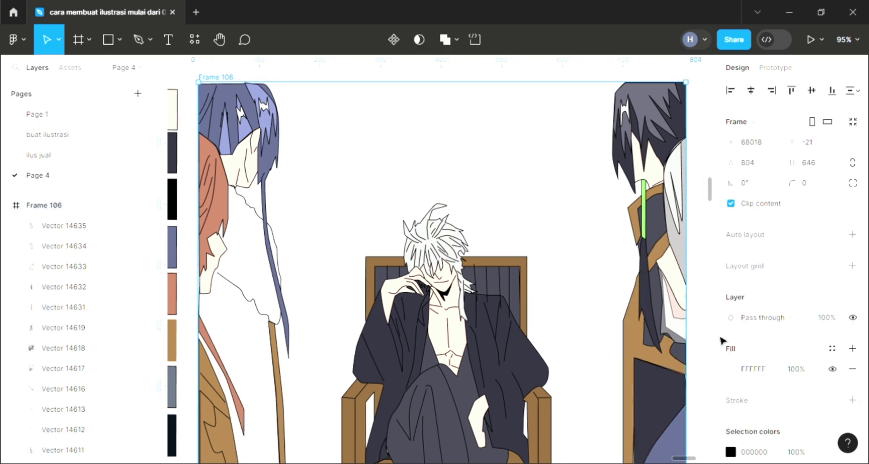
left_click(732, 370)
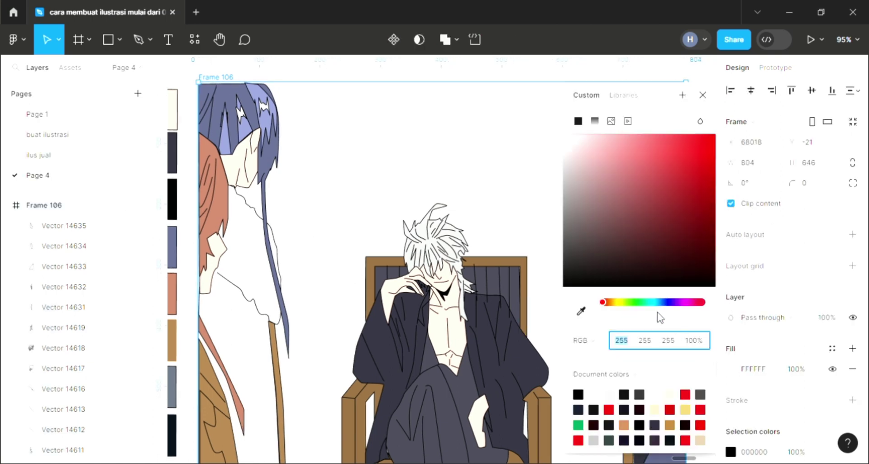
left_click(619, 156)
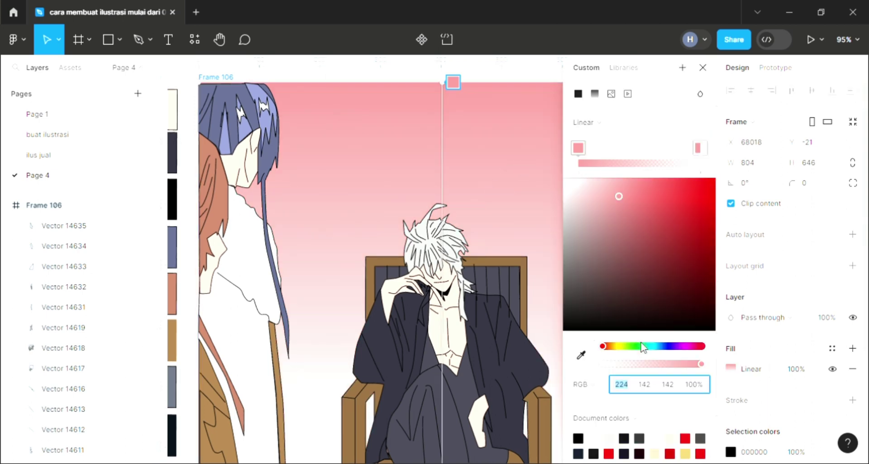
left_click_drag(648, 347, 664, 346)
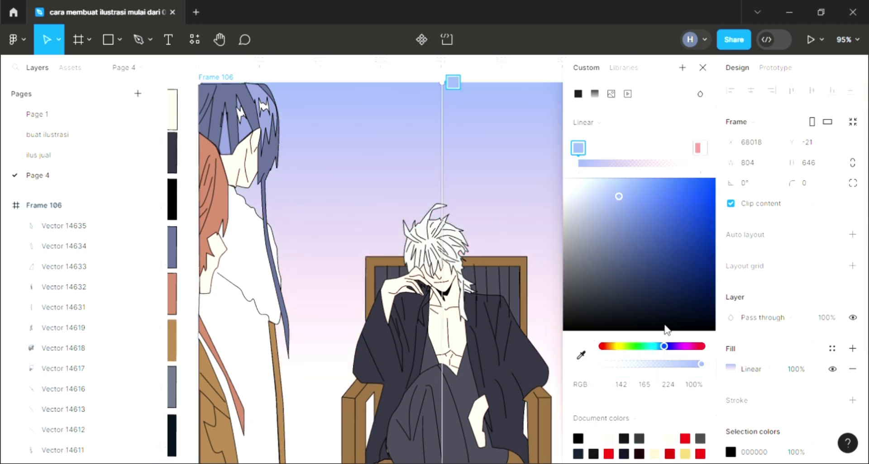
left_click(699, 148)
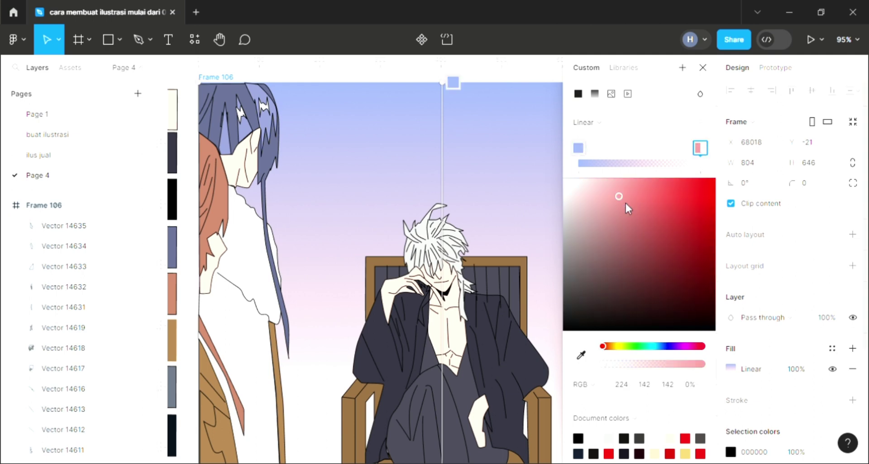
mouse_move(626, 202)
left_mouse_down()
mouse_move(727, 201)
mouse_move(726, 180)
left_mouse_up()
left_click(702, 67)
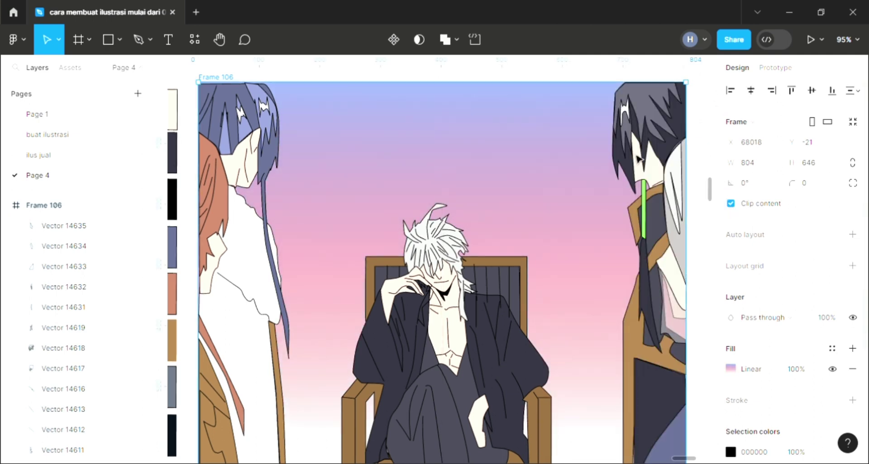
scroll(470, 295, "down", 1)
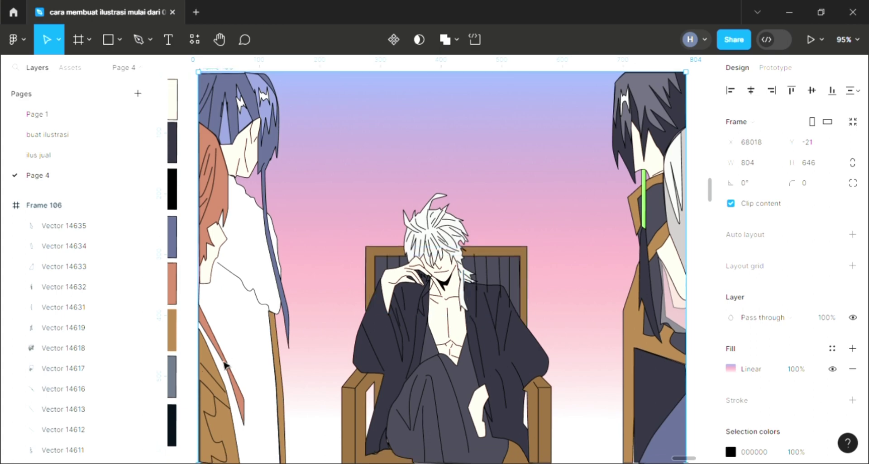